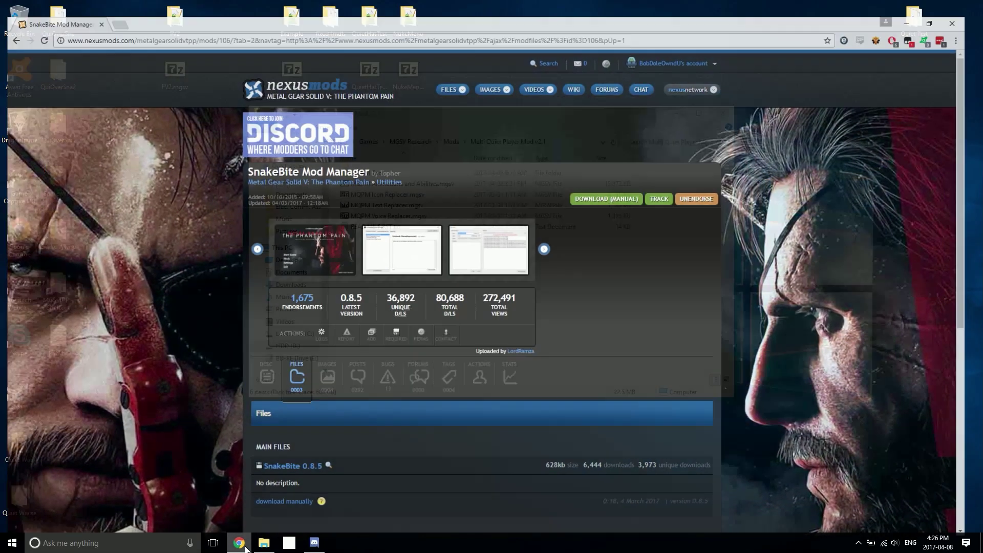
Switch to Chrome and check the latest version number on the SnakeBite Mod Manager page
{"action": "left_click", "coordinate": [239, 543]}
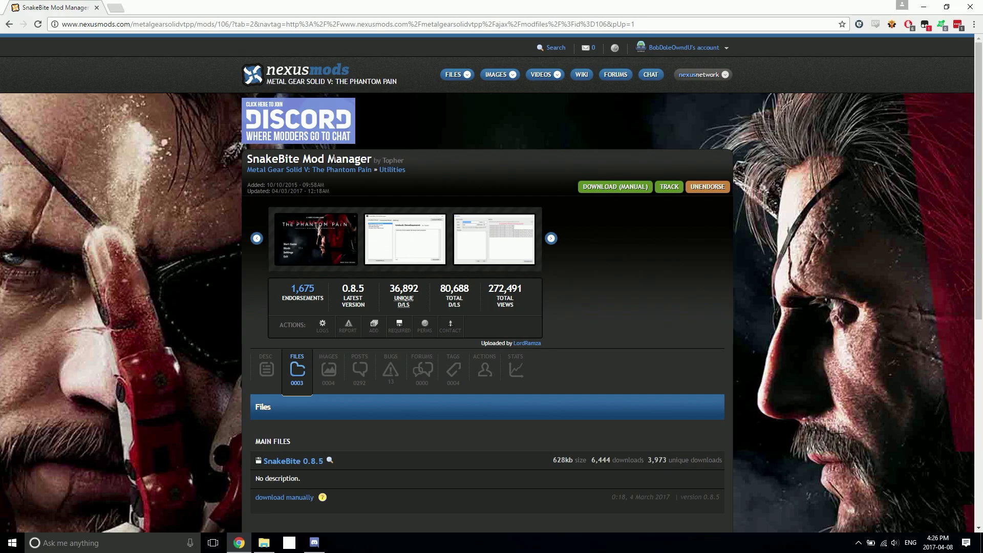
{"action": "left_click_drag", "start_coordinate": [343, 286], "coordinate": [362, 288]}
{"action": "left_click_drag", "start_coordinate": [343, 287], "coordinate": [364, 288]}
{"action": "left_click", "coordinate": [345, 299]}
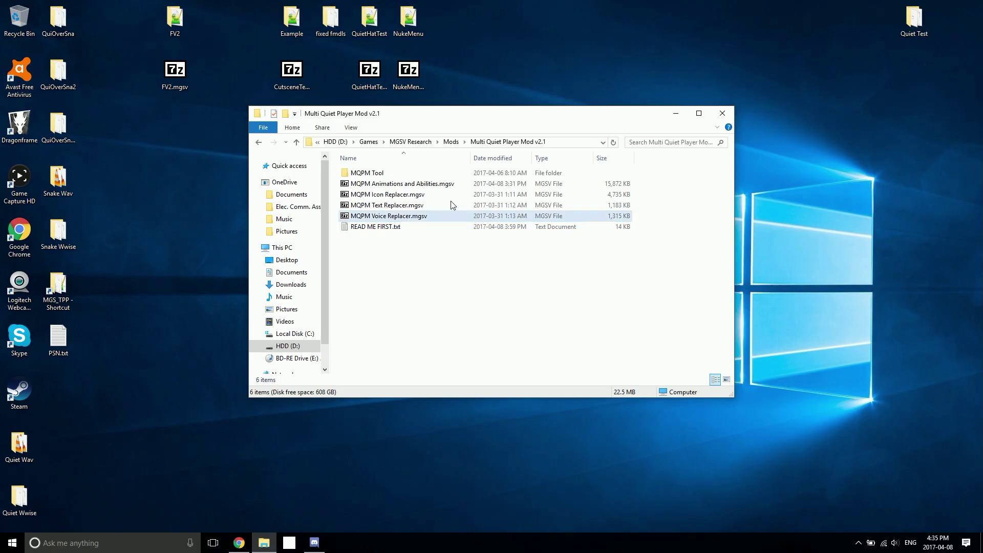
Review the Icon, Text and Voice Replacer files in the Multi Quiet Player Mod v2.1 folder
{"action": "left_click", "coordinate": [400, 200]}
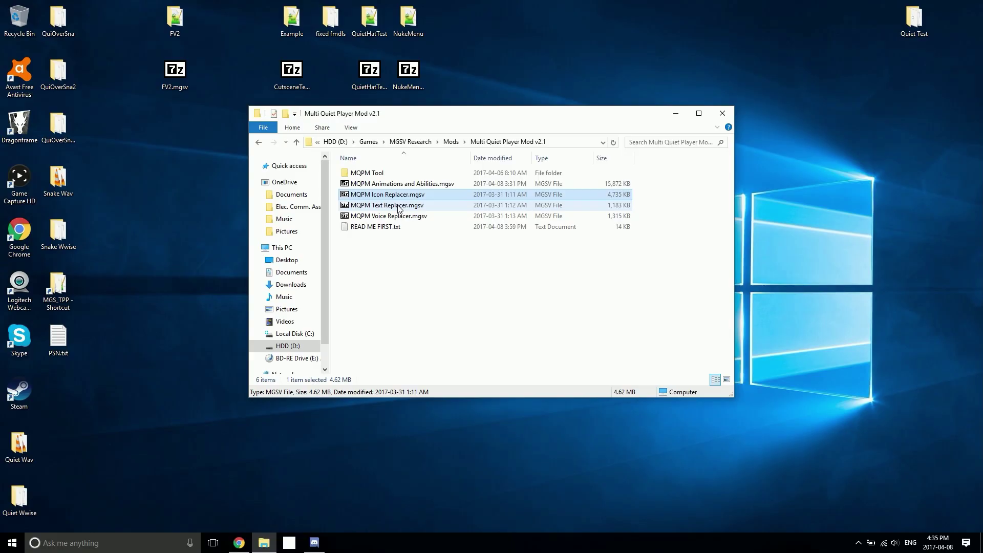
{"action": "left_click", "coordinate": [400, 205]}
{"action": "left_click", "coordinate": [432, 217]}
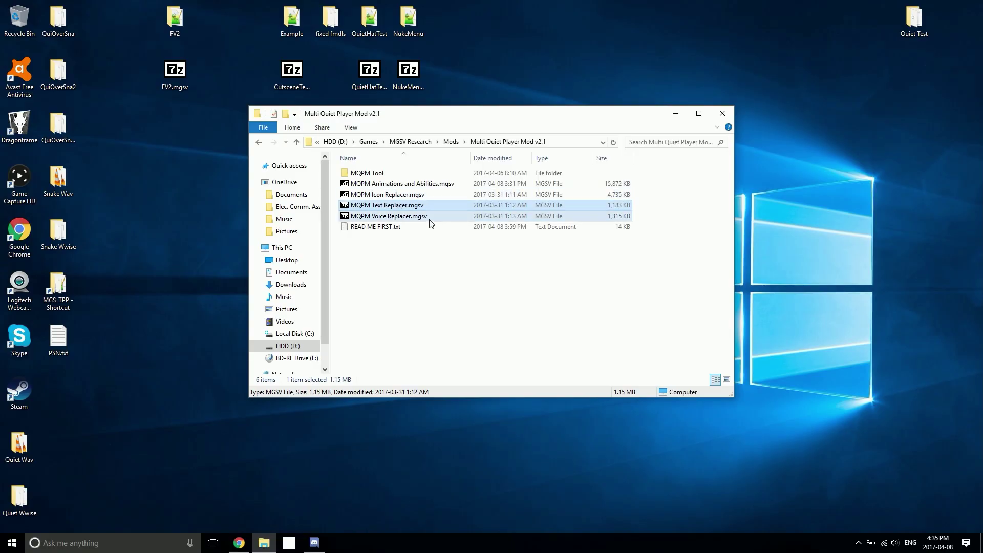
{"action": "left_click", "coordinate": [400, 292]}
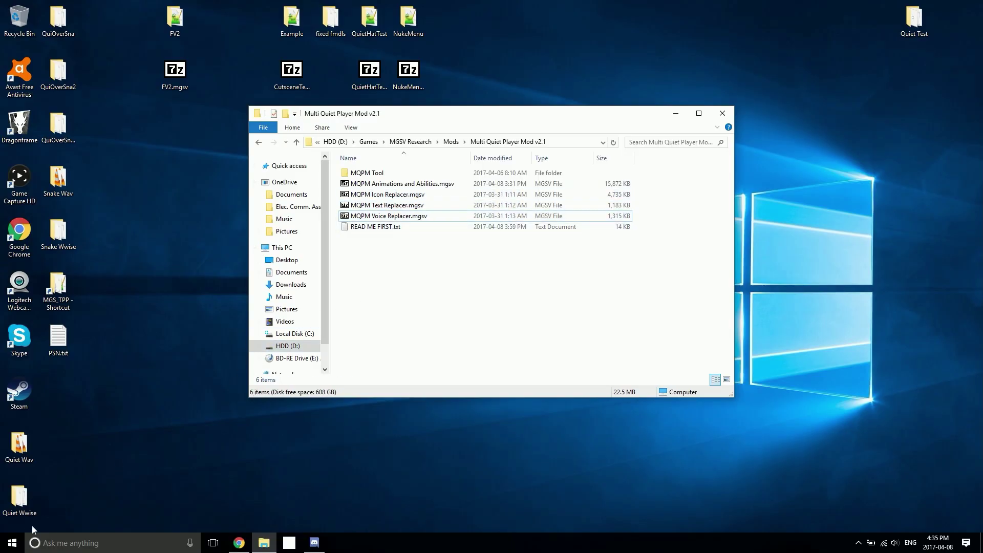
Launch SnakeBite and open its Mod Manager
{"action": "left_click", "coordinate": [12, 542]}
{"action": "left_click", "coordinate": [55, 301]}
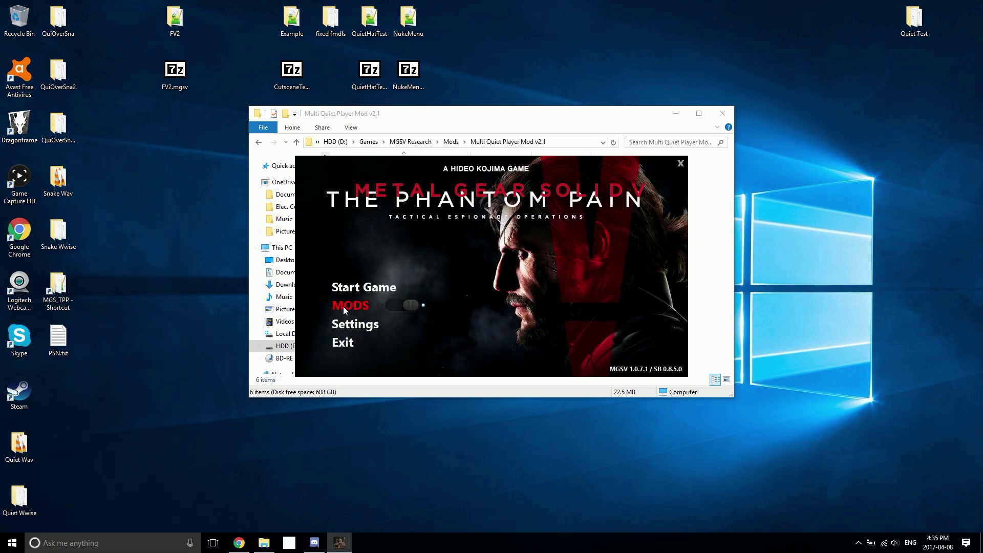
{"action": "left_click", "coordinate": [343, 306]}
Install MQPM Animations and Abilities.mgsv from D:\Games\MGSV Research\Mods\Multi Quiet Player Mod v2.1, reusing the path copied from the mod folder's window
{"action": "left_click", "coordinate": [367, 374]}
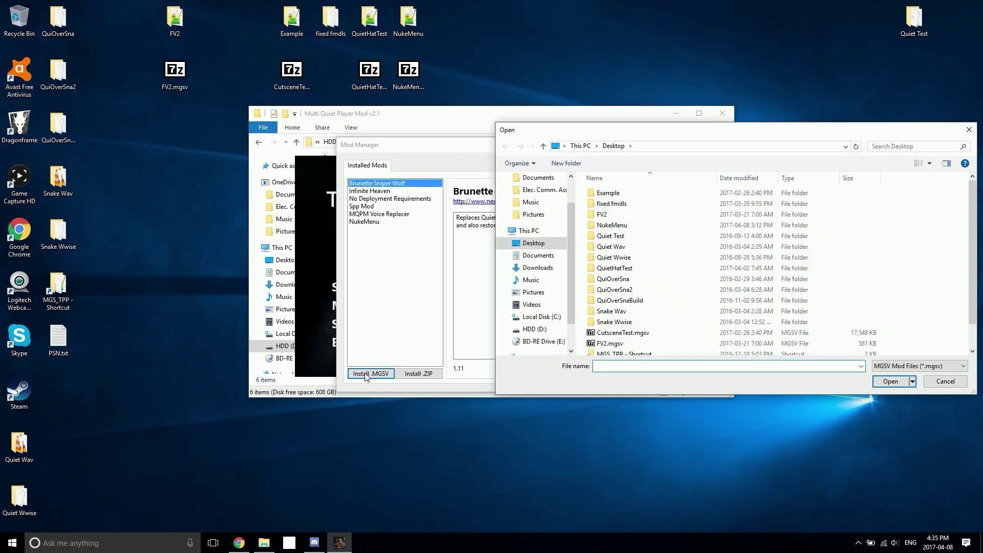
{"action": "left_click", "coordinate": [395, 115]}
{"action": "left_click", "coordinate": [554, 142]}
{"action": "key", "text": "ctrl+c"}
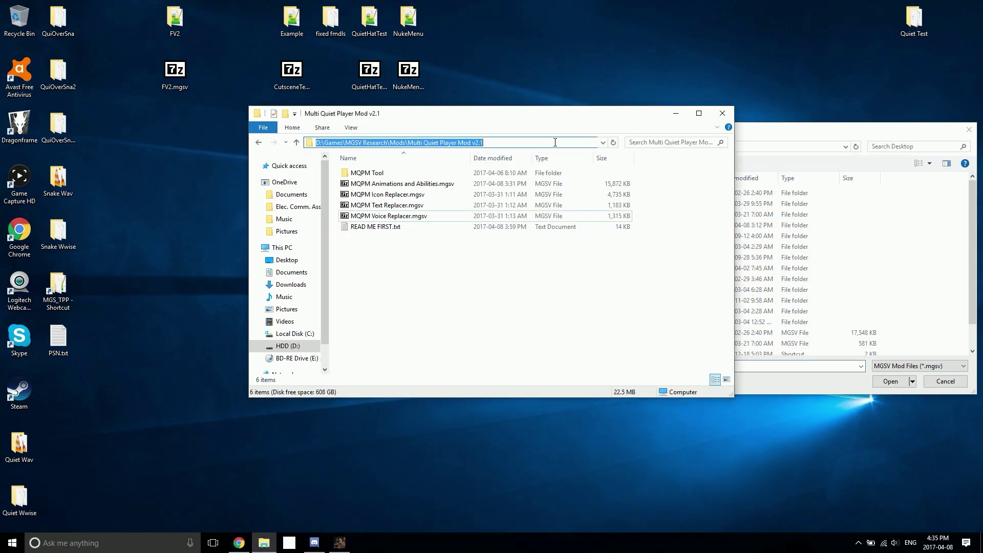
{"action": "key", "text": "alt+Tab"}
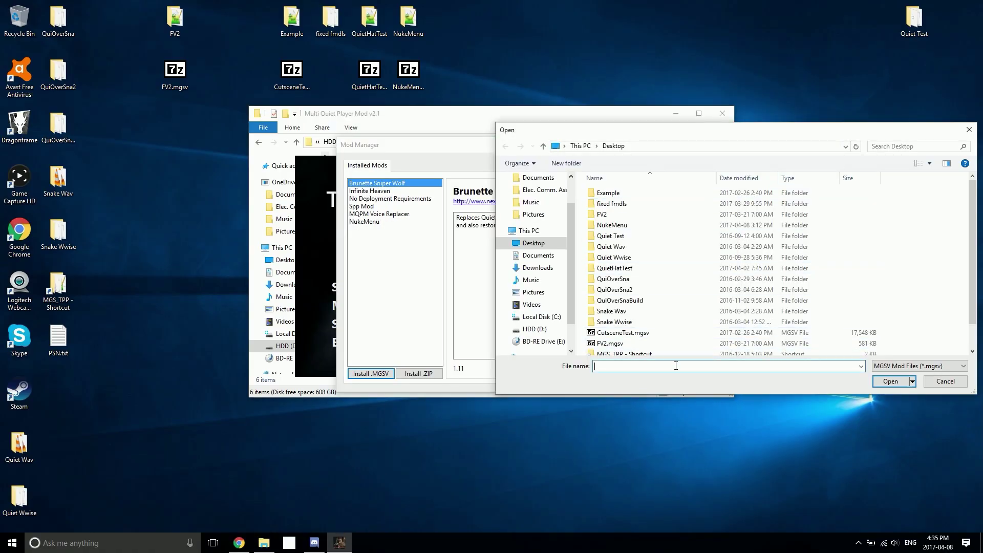
{"action": "key", "text": "ctrl+v"}
{"action": "key", "text": "Return"}
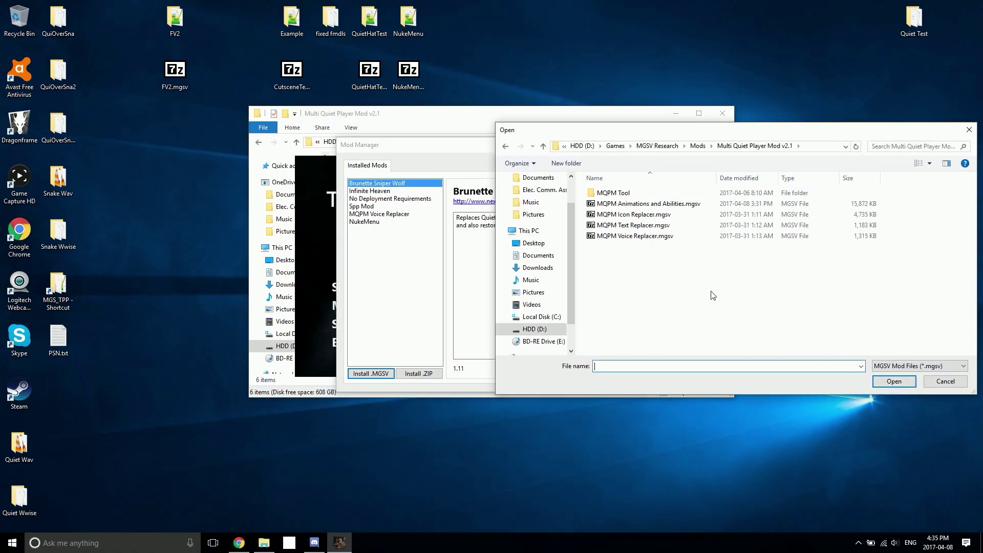
{"action": "double_click", "coordinate": [633, 204]}
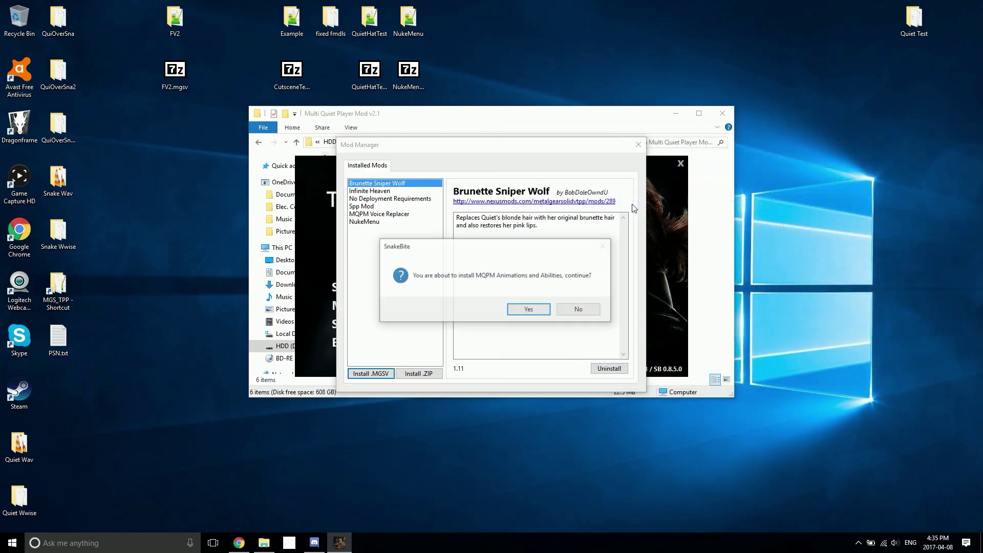
{"action": "left_click", "coordinate": [529, 310]}
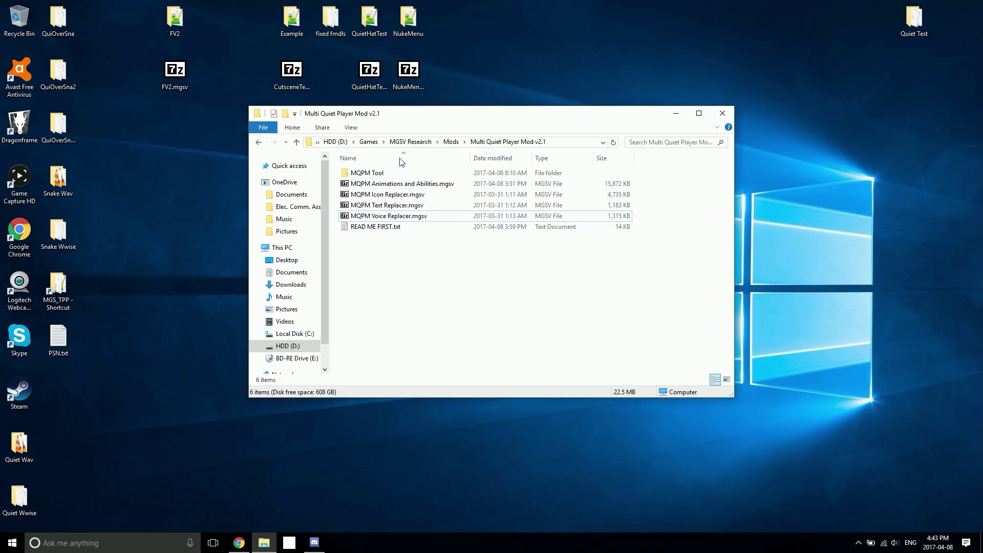
Open the MQPM Tool folder and launch MQPMTool v2.1.exe
{"action": "mouse_move", "coordinate": [384, 178]}
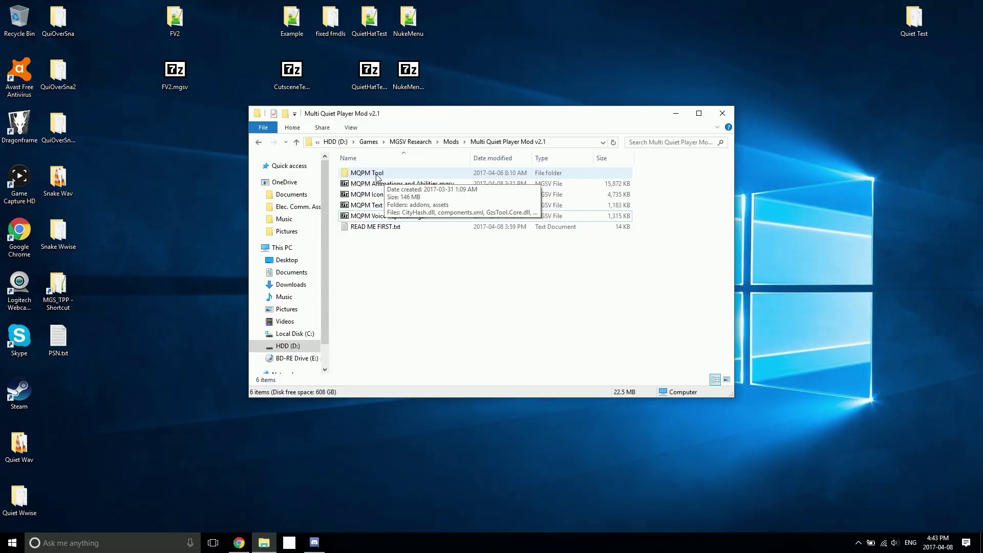
{"action": "double_click", "coordinate": [378, 177]}
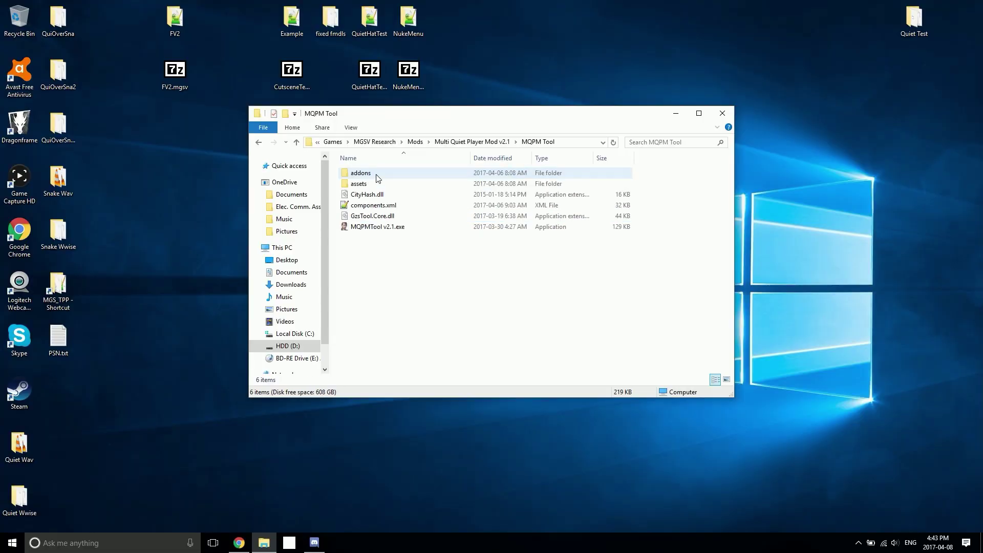
{"action": "double_click", "coordinate": [388, 229]}
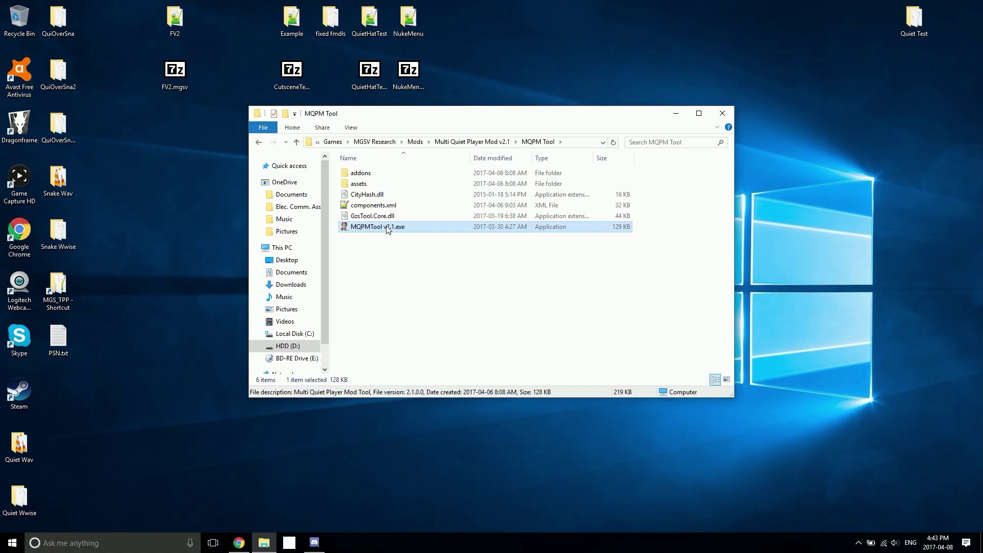
{"action": "left_click", "coordinate": [461, 186]}
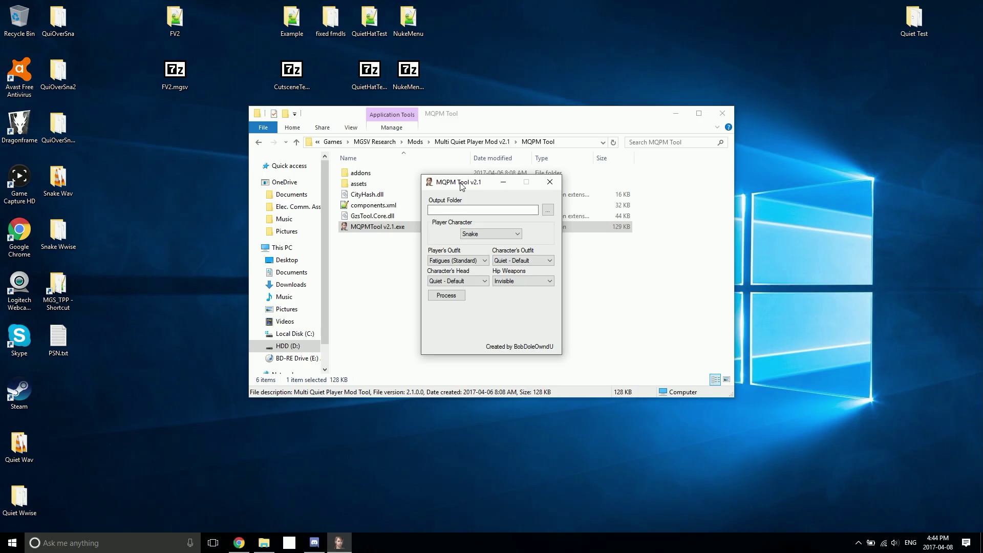
Examine the available choices for player character, player's outfit, character's outfit, character's head and hip weapons
{"action": "left_click", "coordinate": [481, 234]}
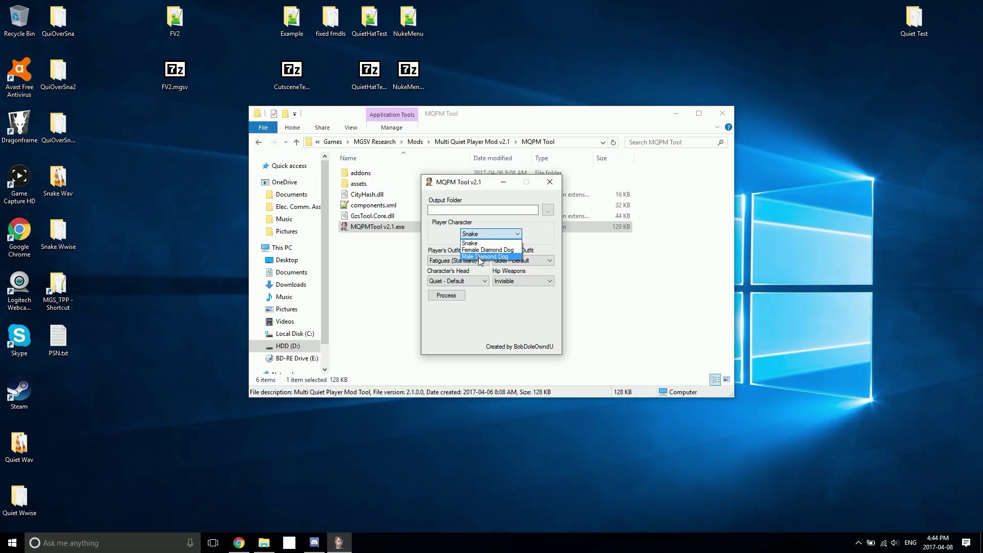
{"action": "left_click", "coordinate": [471, 243]}
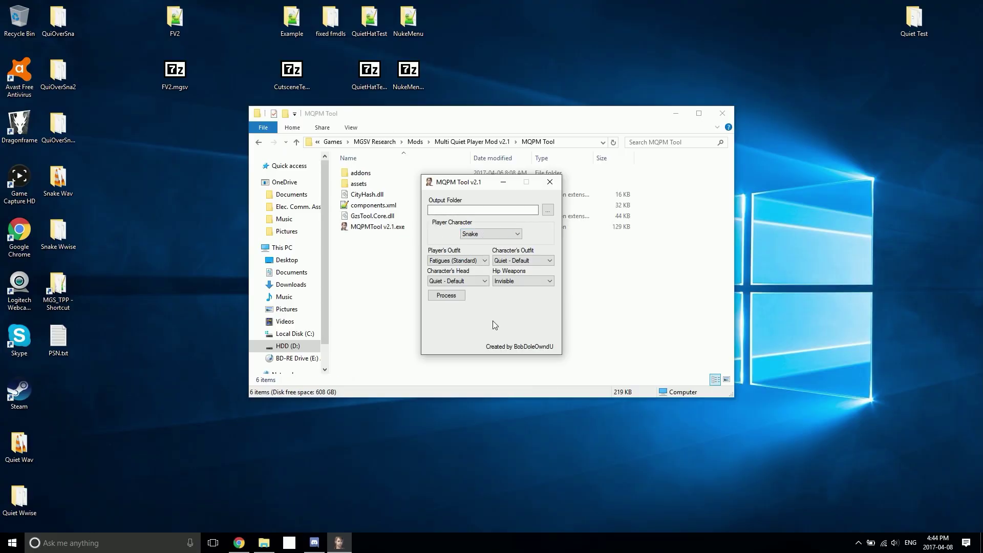
{"action": "left_click", "coordinate": [458, 262]}
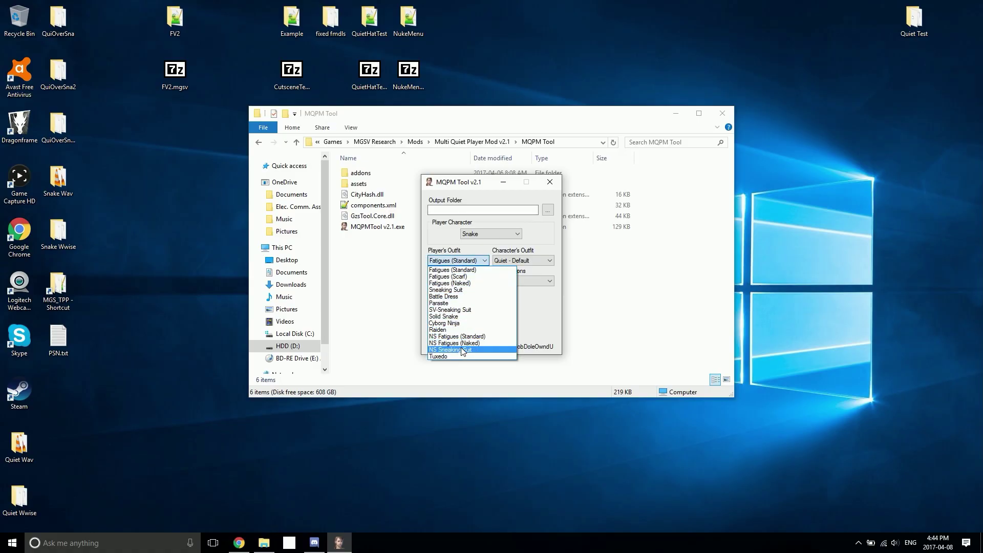
{"action": "left_click", "coordinate": [540, 310]}
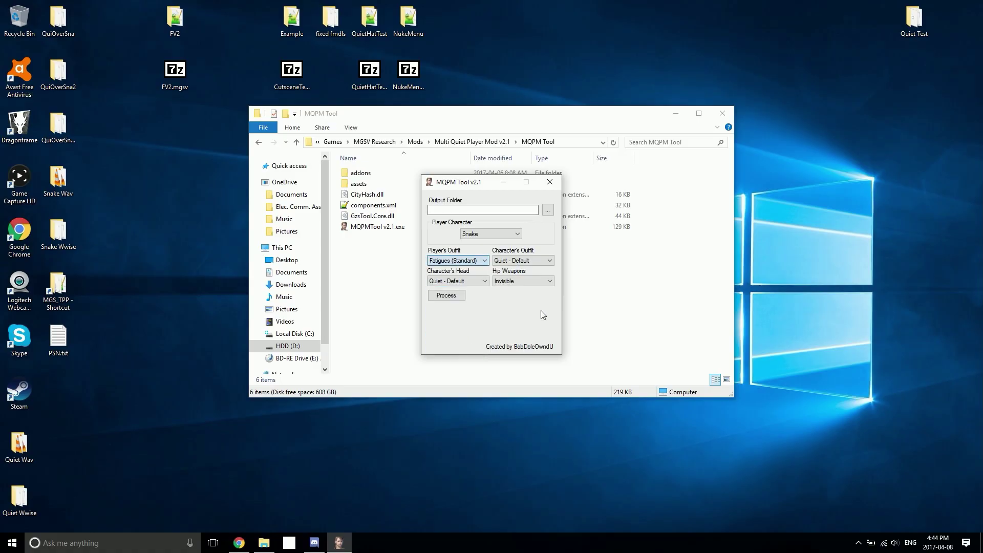
{"action": "left_click", "coordinate": [510, 262]}
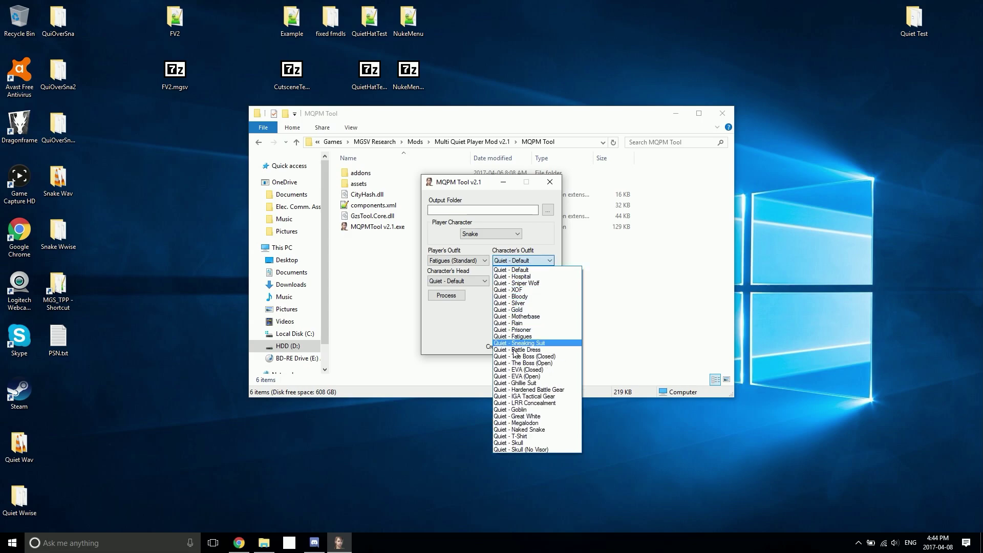
{"action": "left_click", "coordinate": [450, 338]}
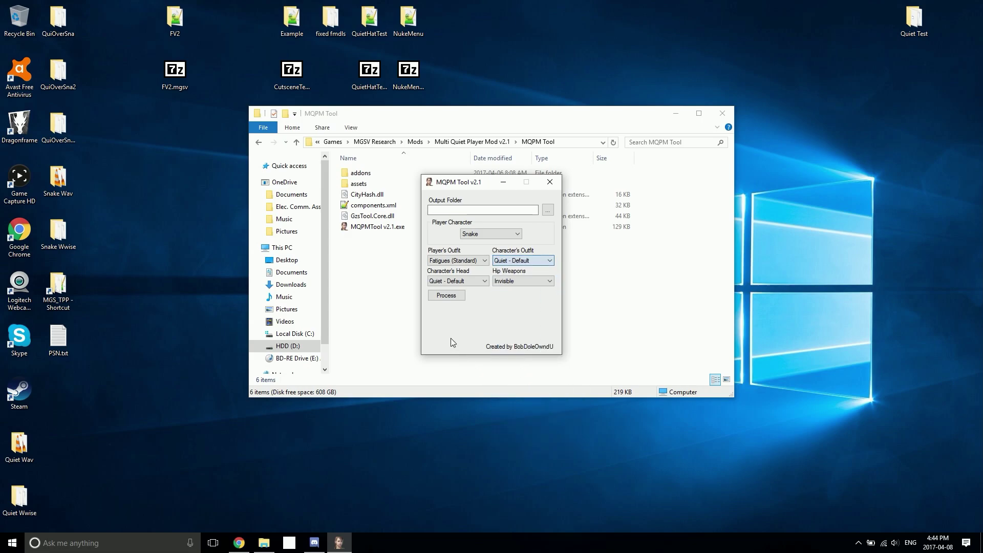
{"action": "left_click", "coordinate": [464, 281]}
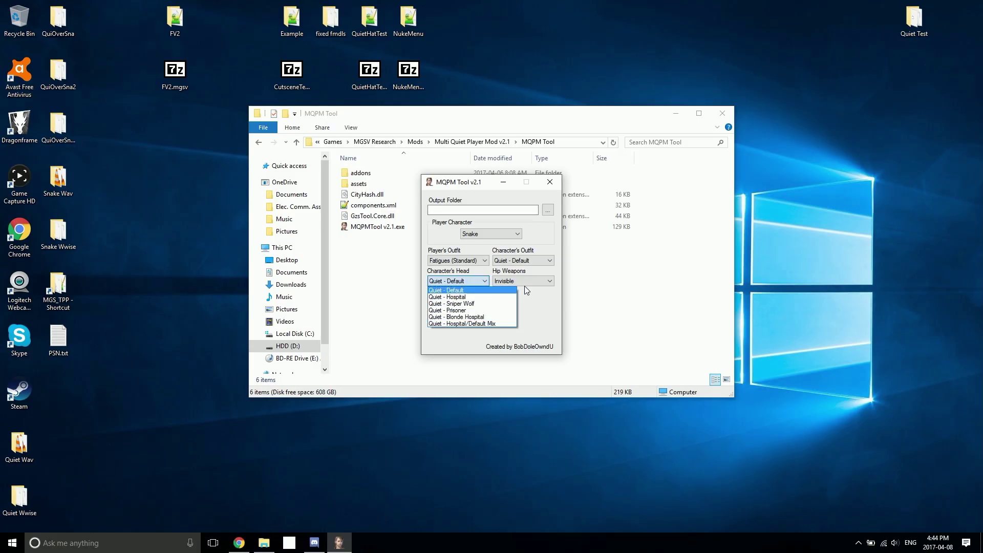
{"action": "left_click", "coordinate": [546, 291]}
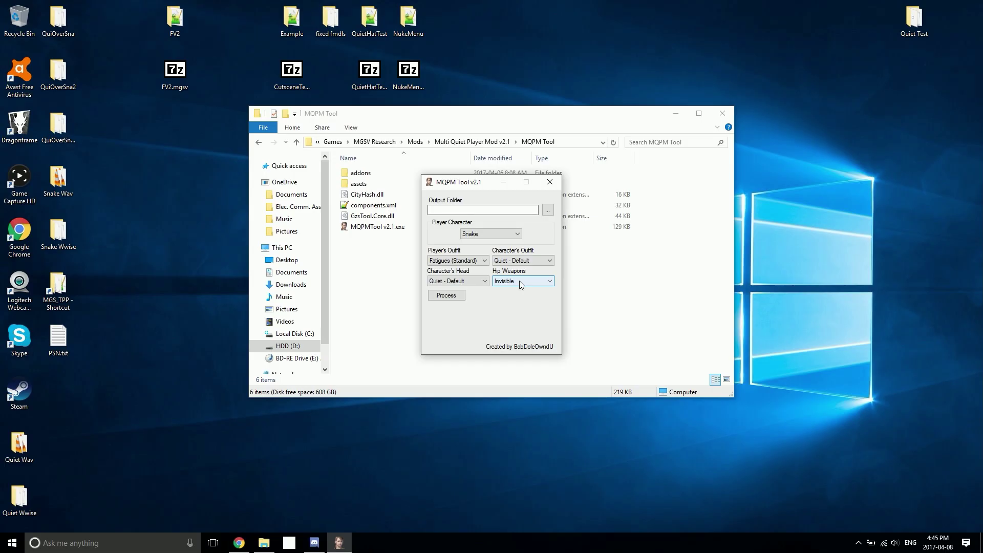
{"action": "left_click", "coordinate": [519, 281]}
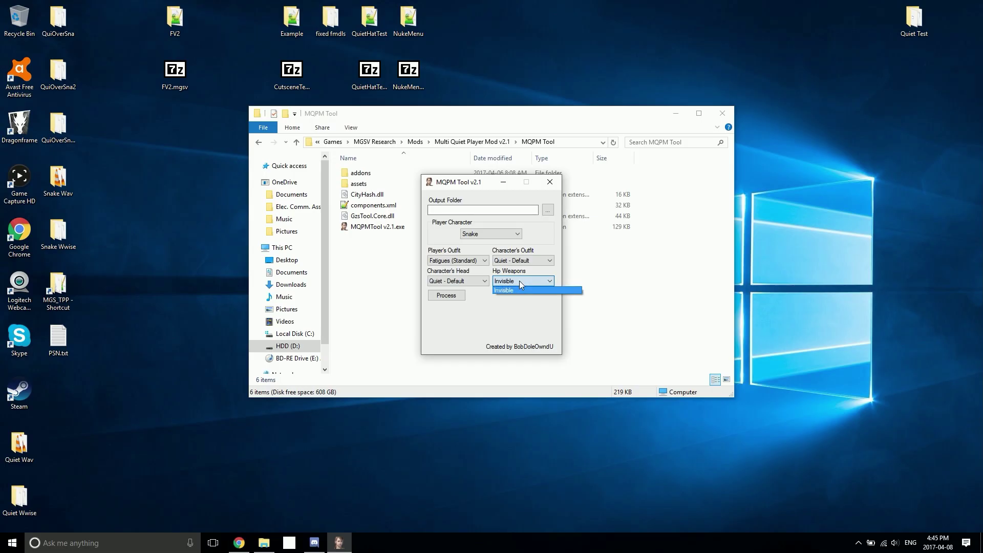
{"action": "left_click", "coordinate": [519, 281]}
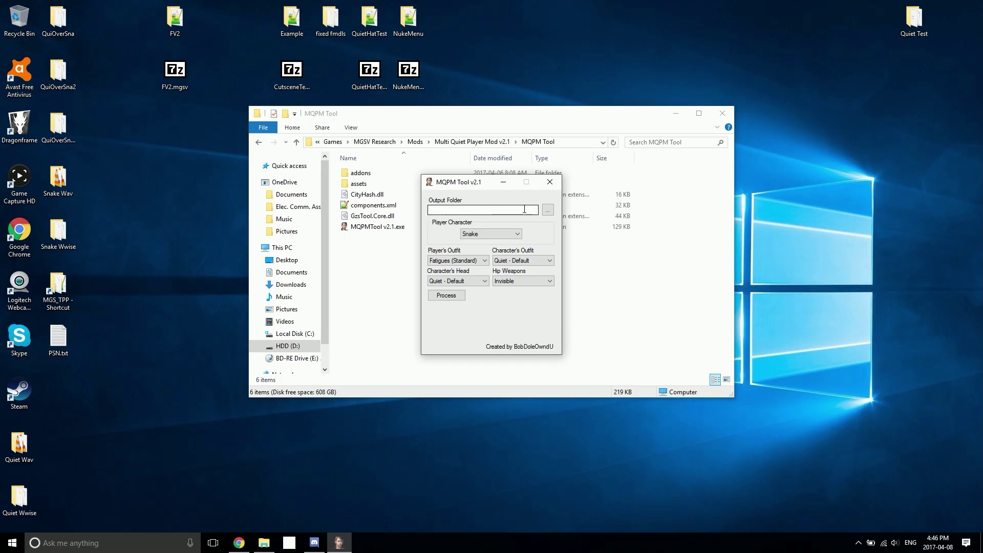
Create a new folder named MQPM on the Desktop and set it as the output folder
{"action": "left_click", "coordinate": [549, 210]}
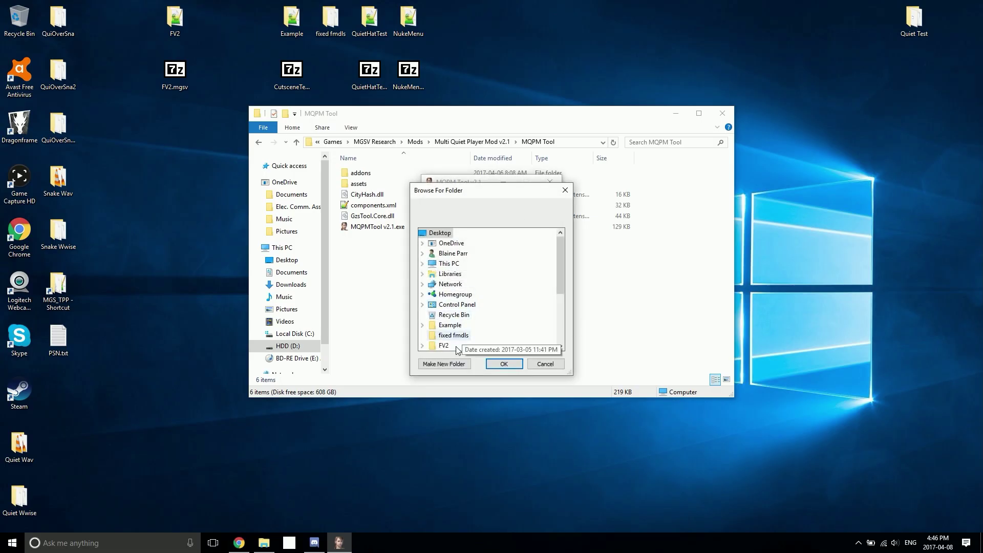
{"action": "left_click", "coordinate": [449, 364]}
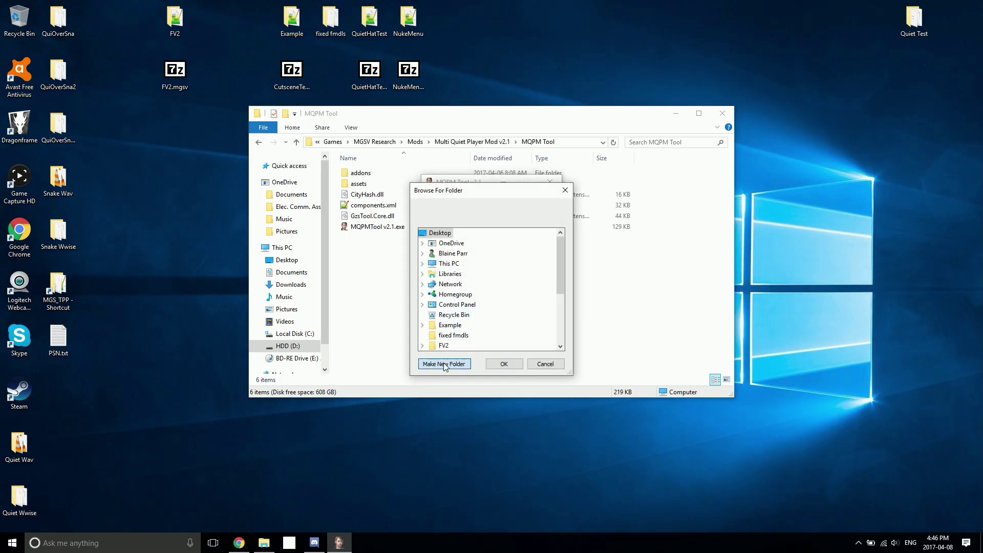
{"action": "type", "text": "MQPM"}
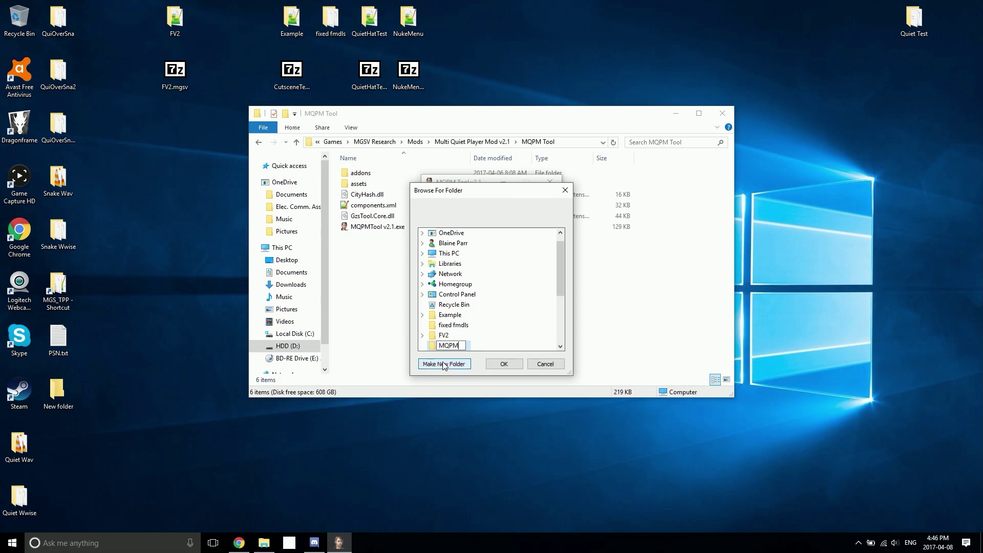
{"action": "key", "text": "Return"}
{"action": "left_click", "coordinate": [505, 364]}
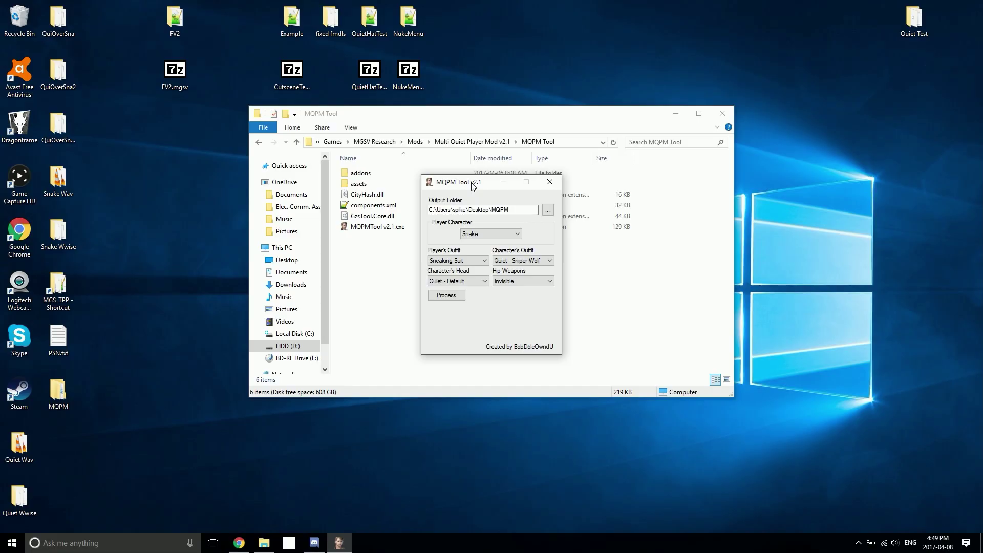
Replace Snake's Sneaking Suit with the Quiet - Sniper Wolf outfit and process the replacement
{"action": "left_click", "coordinate": [483, 236]}
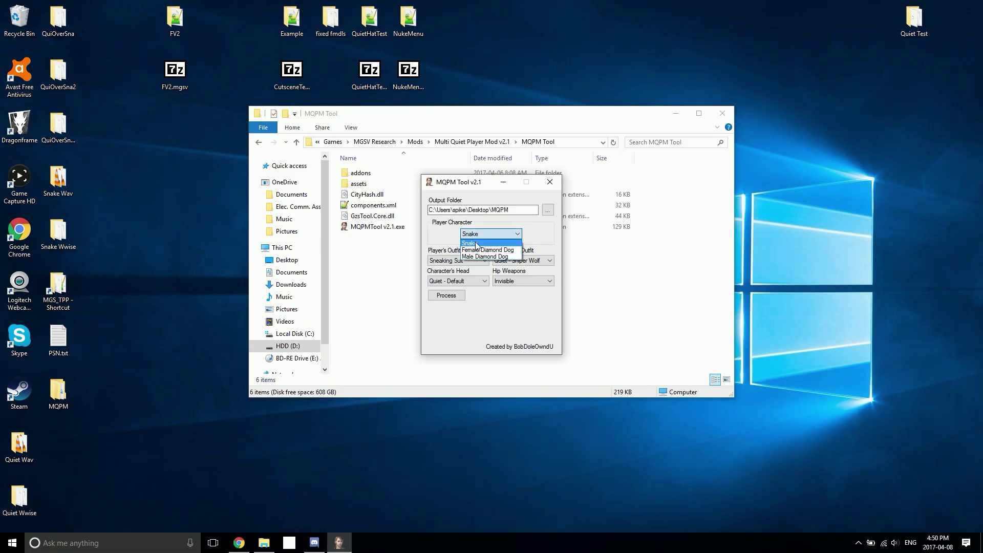
{"action": "left_click", "coordinate": [474, 244]}
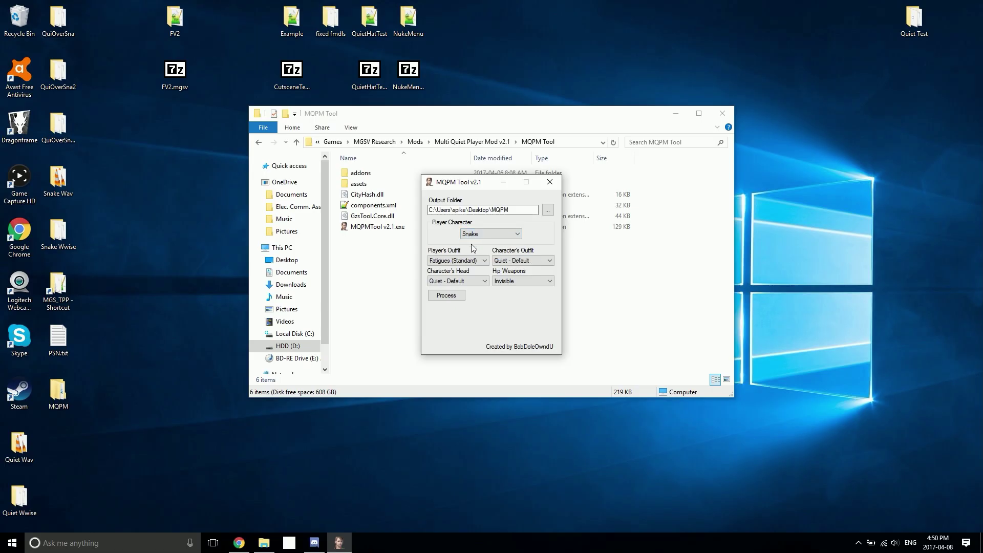
{"action": "left_click", "coordinate": [460, 263]}
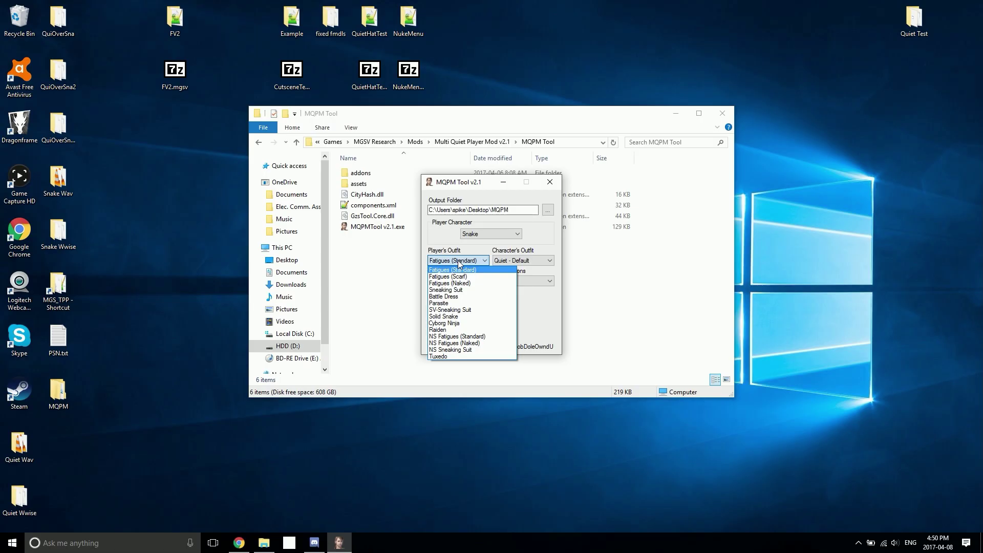
{"action": "left_click", "coordinate": [450, 289]}
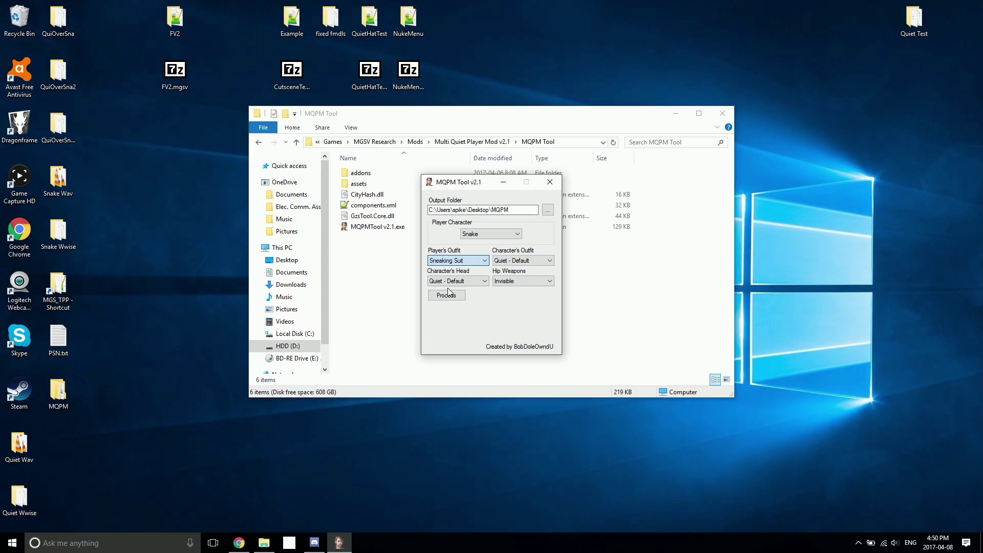
{"action": "left_click", "coordinate": [509, 262]}
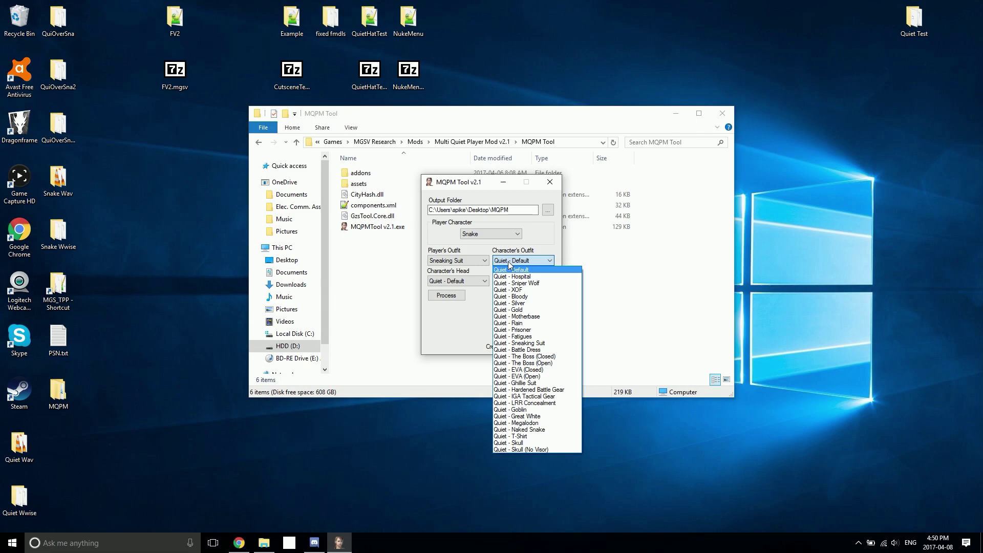
{"action": "left_click", "coordinate": [515, 283]}
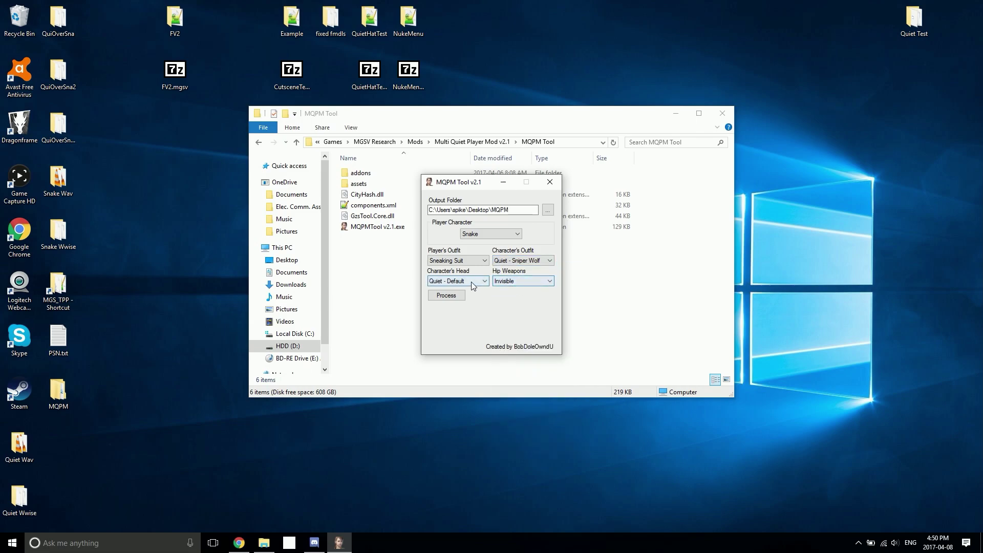
{"action": "left_click", "coordinate": [447, 296]}
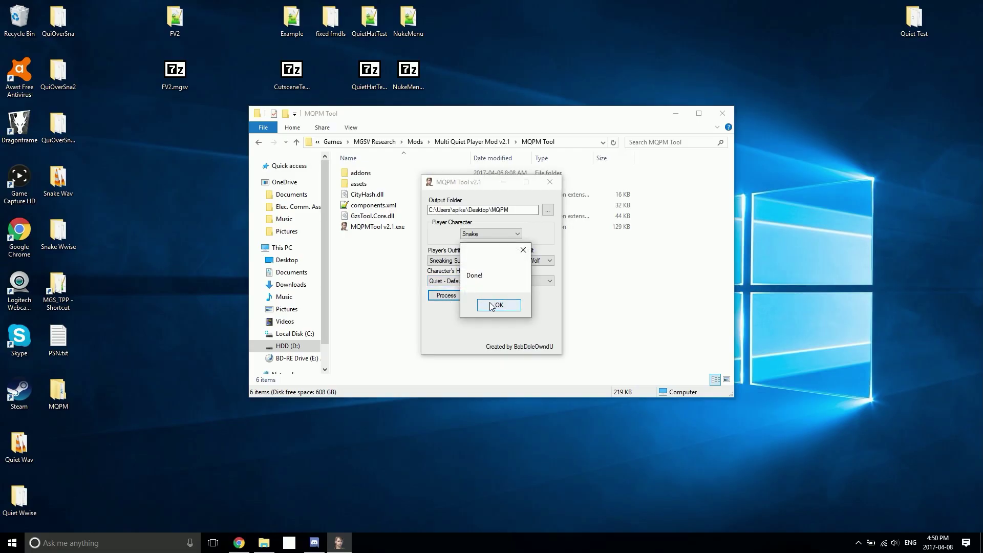
{"action": "left_click", "coordinate": [492, 305]}
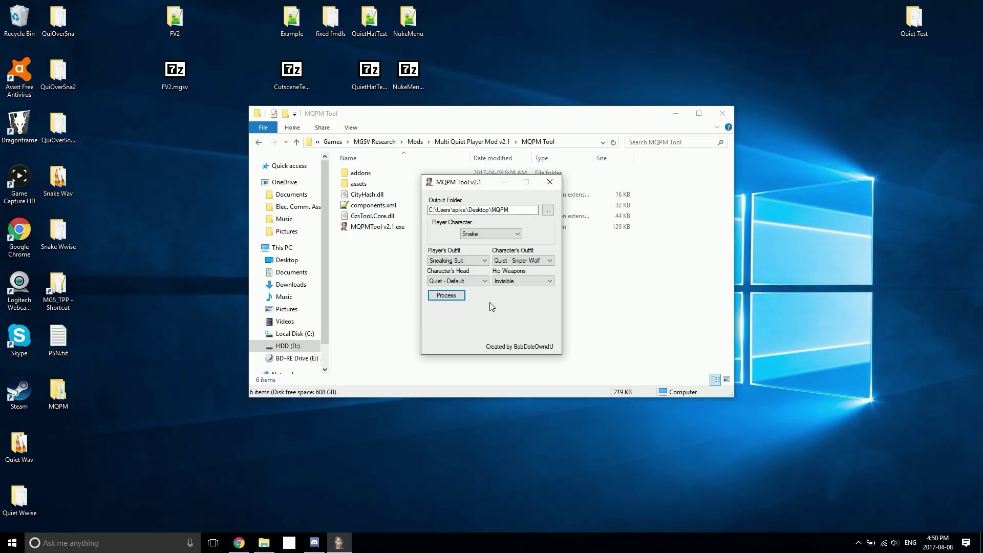
Replace Snake's Fatigues (Standard) with the Quiet - Motherbase outfit and Quiet - Blonde Hospital head, and process the replacement
{"action": "left_click", "coordinate": [452, 260]}
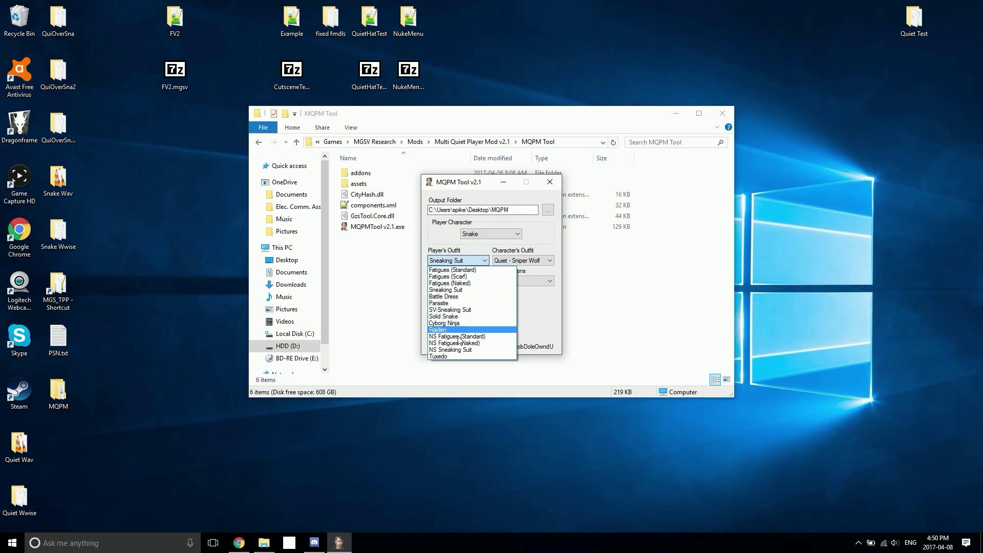
{"action": "left_click", "coordinate": [460, 270]}
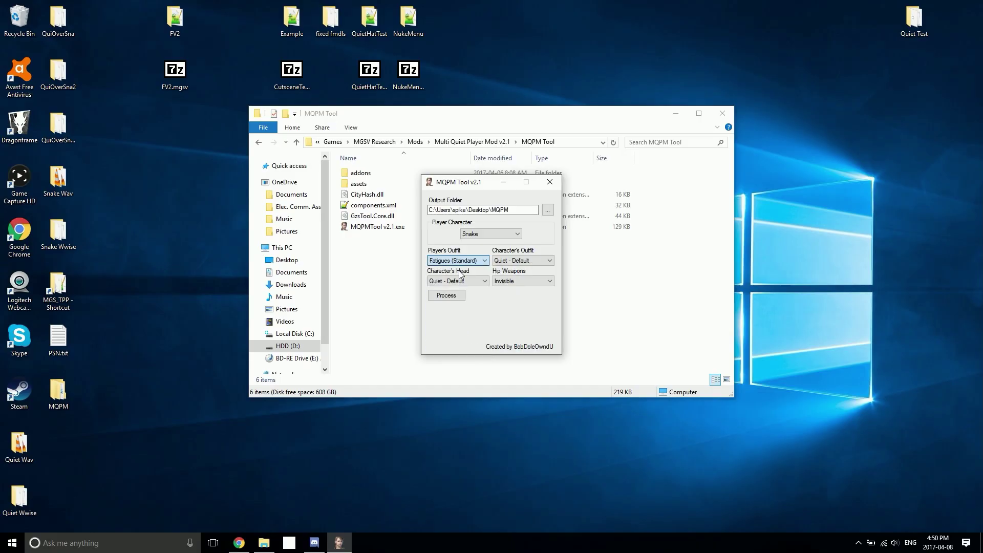
{"action": "left_click", "coordinate": [504, 262]}
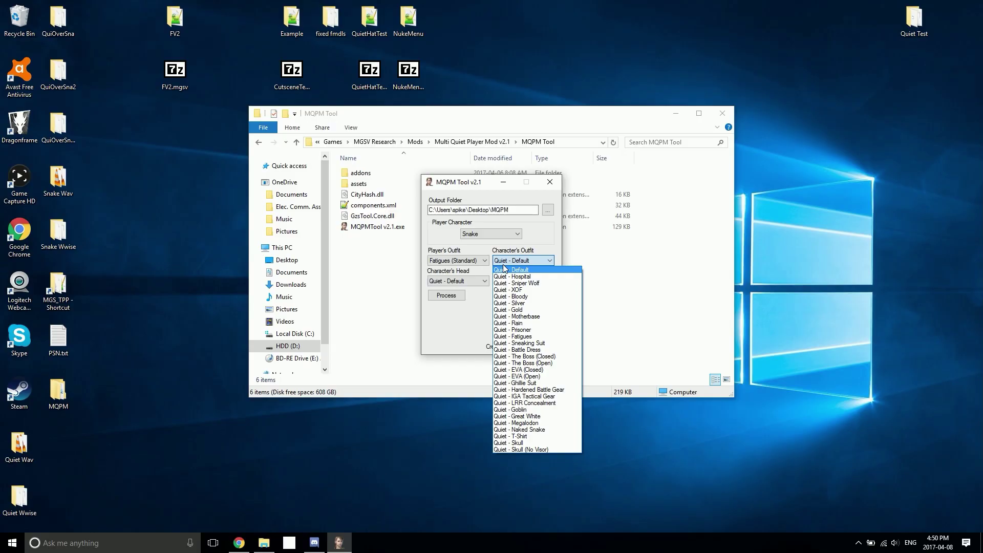
{"action": "left_click", "coordinate": [514, 316]}
{"action": "left_click", "coordinate": [465, 281]}
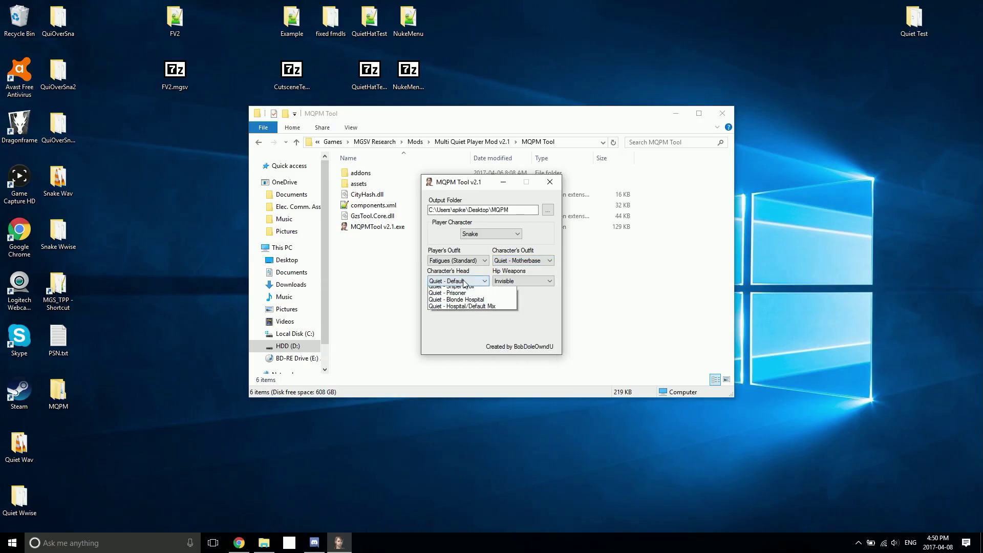
{"action": "left_click", "coordinate": [465, 315]}
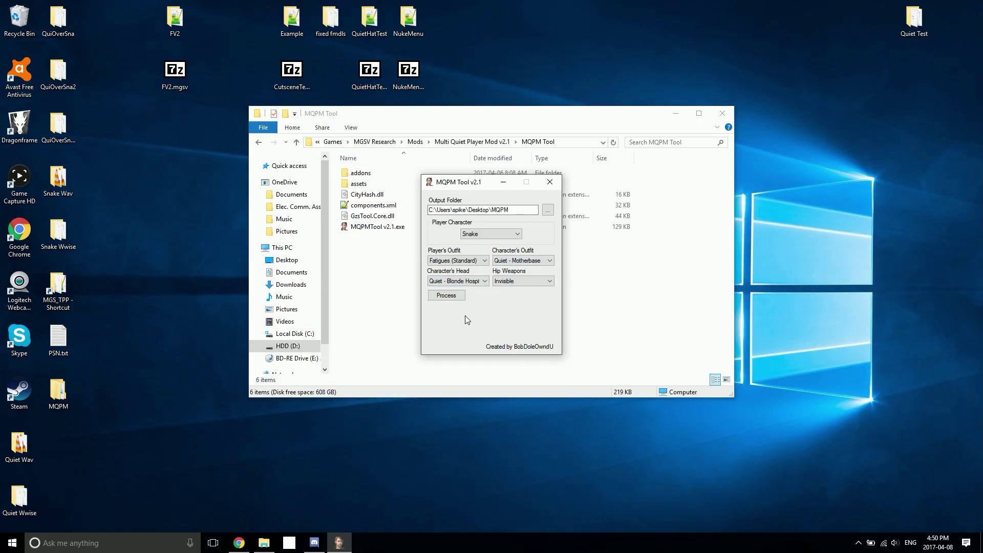
{"action": "left_click", "coordinate": [447, 297]}
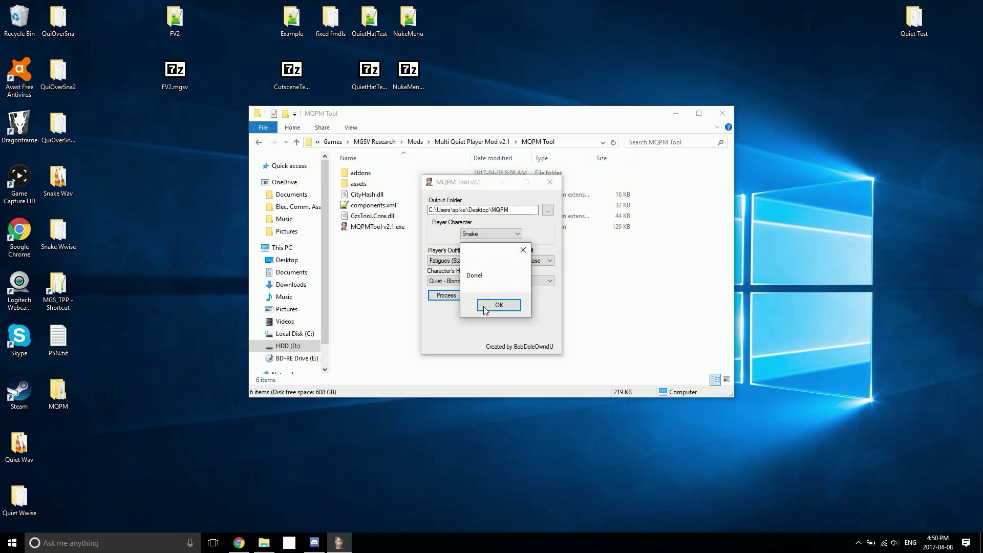
{"action": "left_click", "coordinate": [488, 307]}
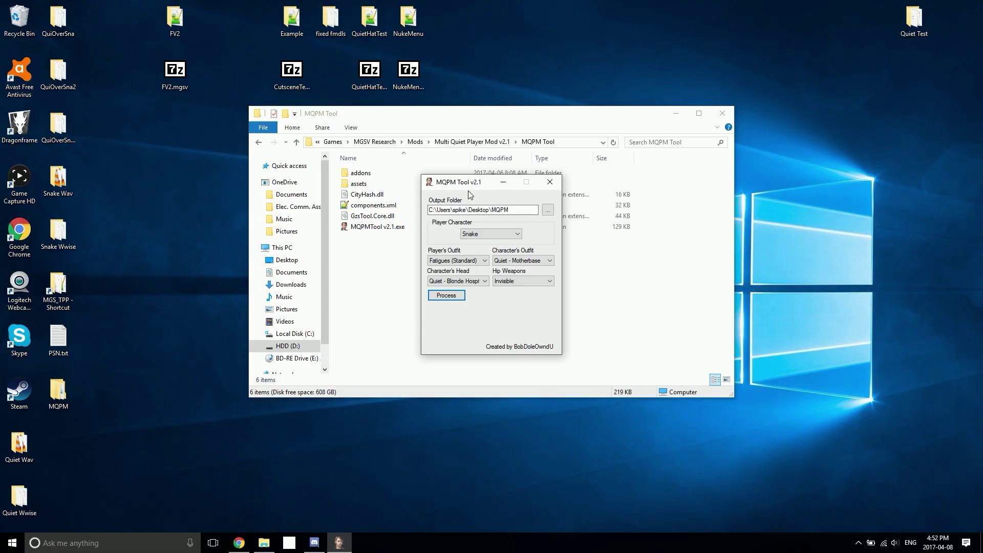
Close the MQPM Tool, switch to MakeBite and choose the Desktop's MQPM folder as the source of the mod files
{"action": "left_click", "coordinate": [550, 182]}
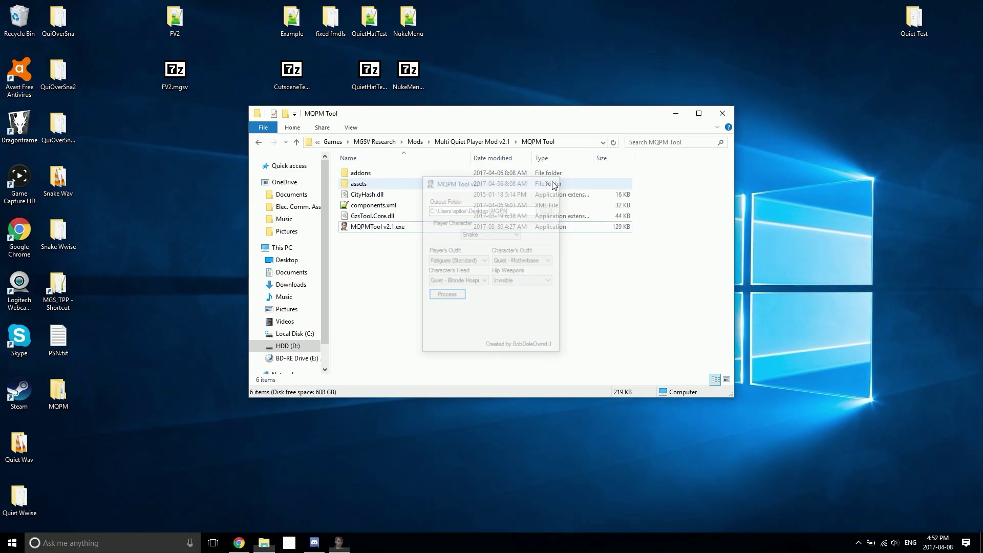
{"action": "left_click", "coordinate": [673, 117]}
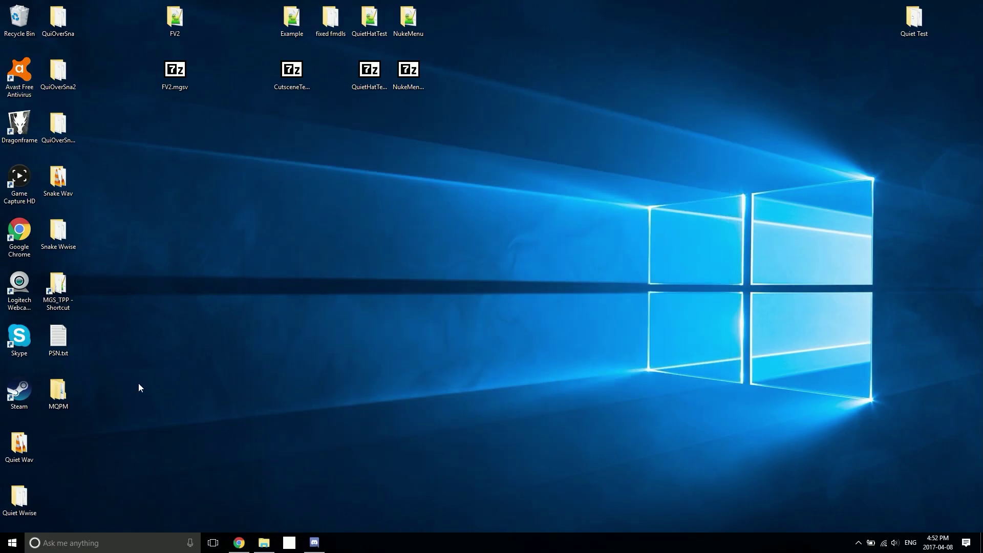
{"action": "left_click", "coordinate": [2, 548]}
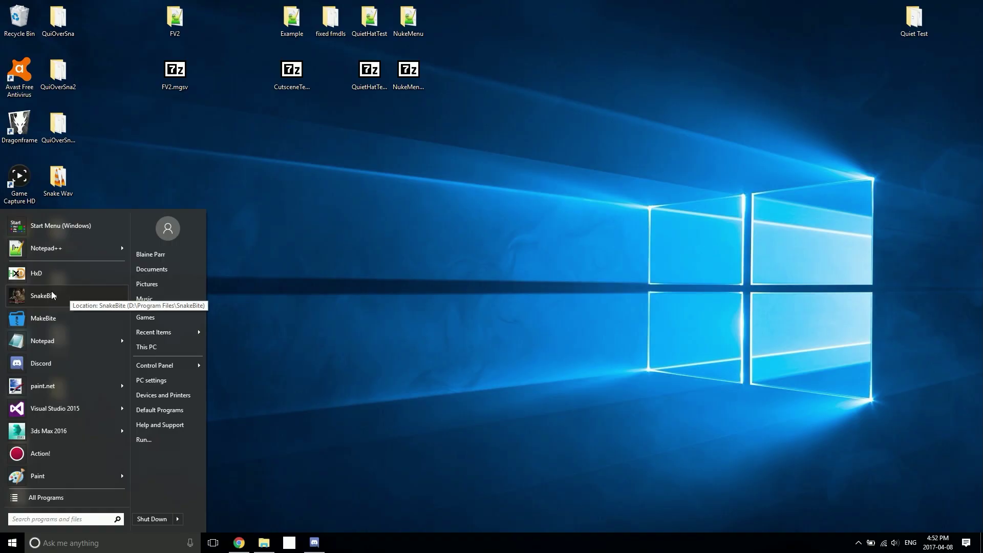
{"action": "left_click", "coordinate": [42, 320]}
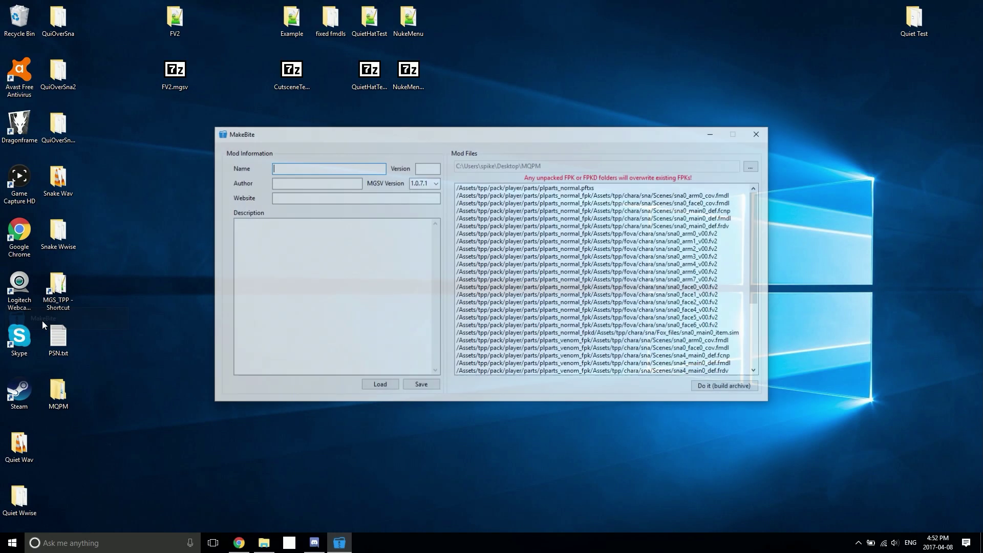
{"action": "left_click", "coordinate": [753, 166]}
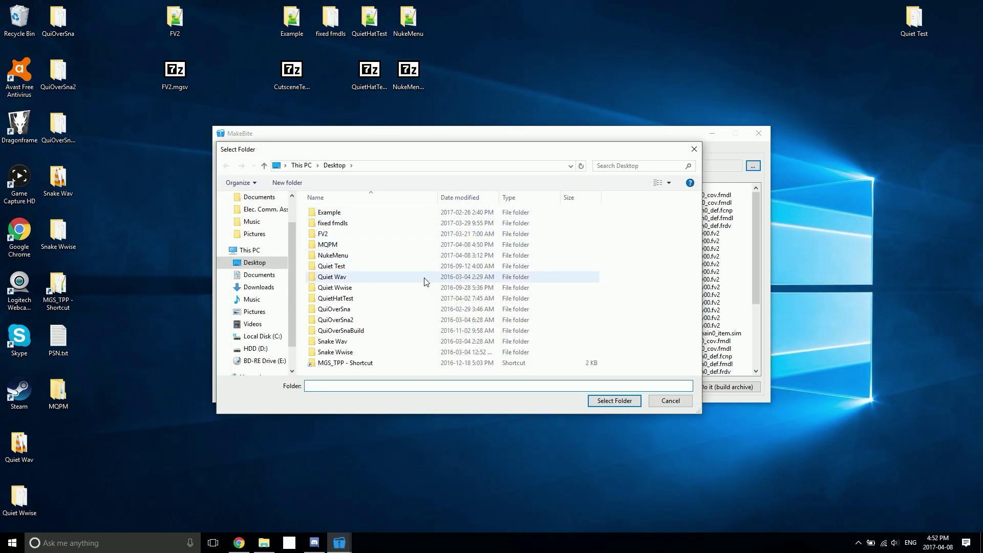
{"action": "left_click", "coordinate": [338, 245]}
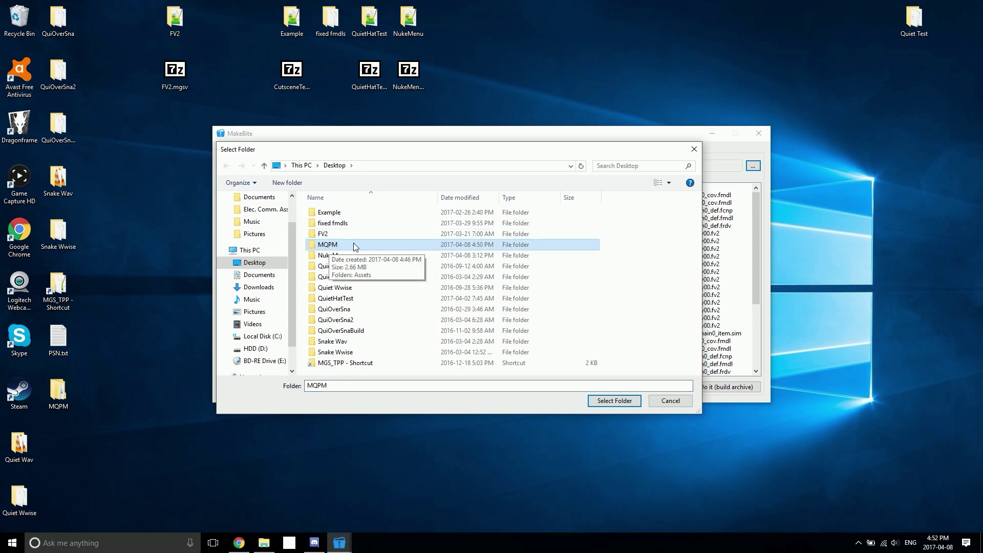
{"action": "left_click", "coordinate": [602, 402]}
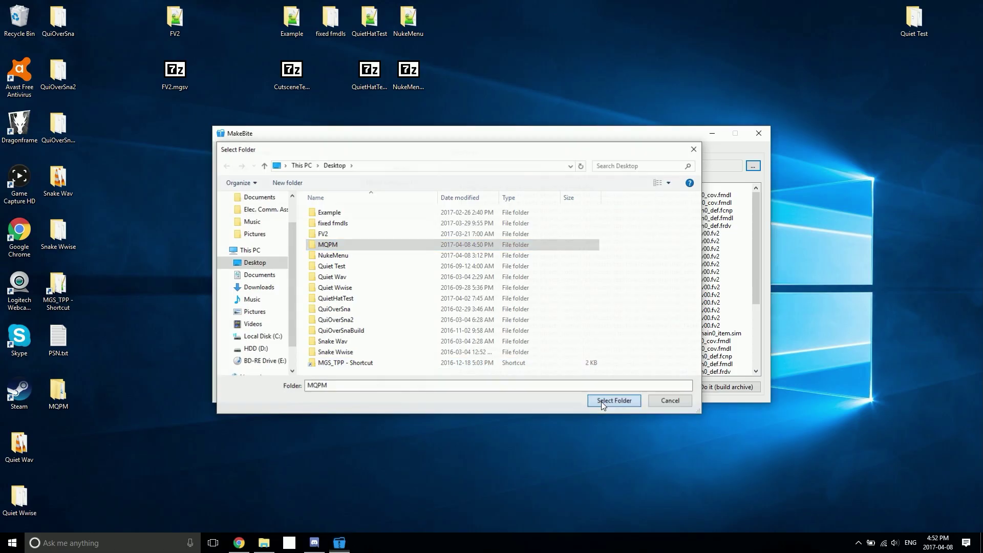
Fill in the mod information with name Multi Quiet Player Mod, version 2.1, the author's name and description "Play as Quiet!"
{"action": "left_click", "coordinate": [298, 171]}
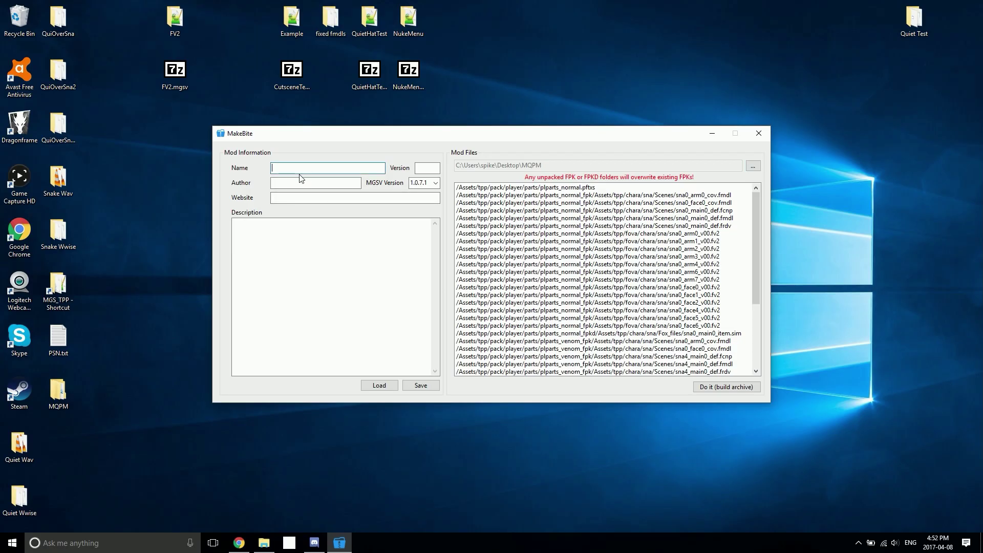
{"action": "type", "text": "Multi Quiet Player Mod"}
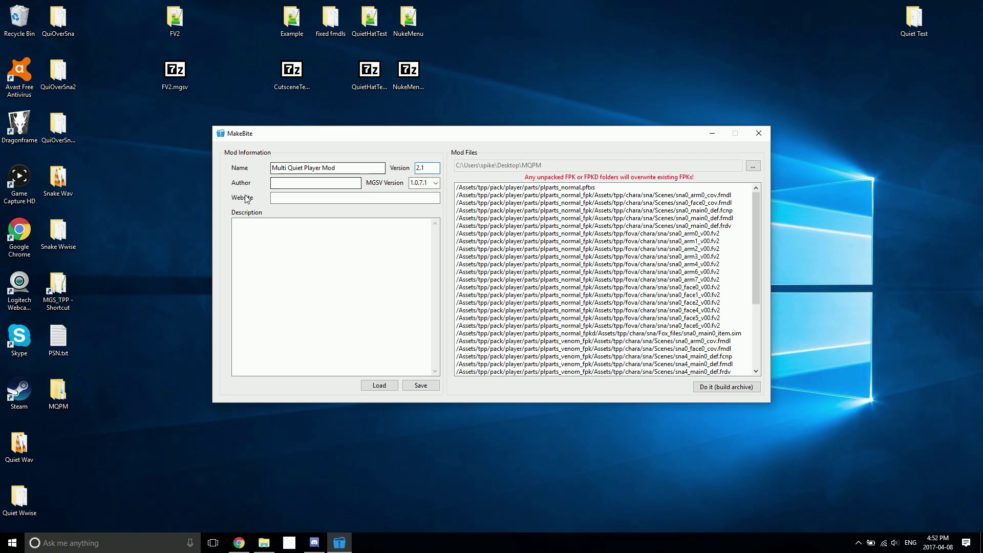
{"action": "left_click", "coordinate": [295, 183]}
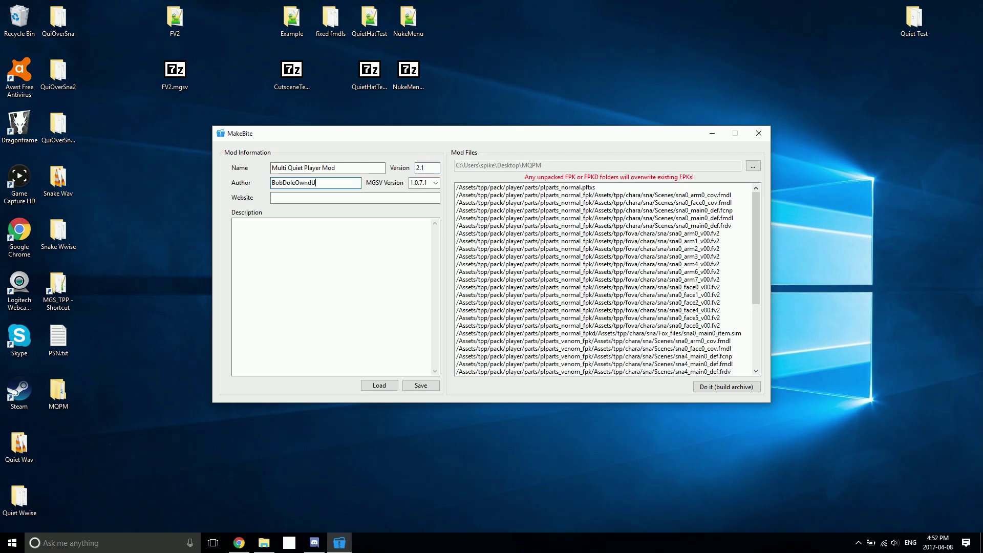
{"action": "left_click", "coordinate": [288, 226]}
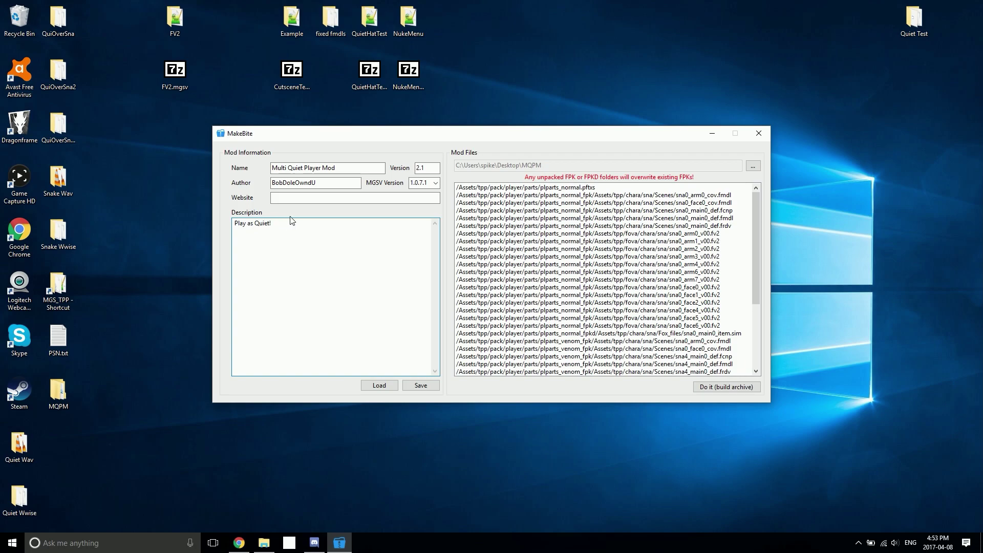
Build the mod archive as MQPM.mgsv on the Desktop and close MakeBite
{"action": "left_click", "coordinate": [719, 388]}
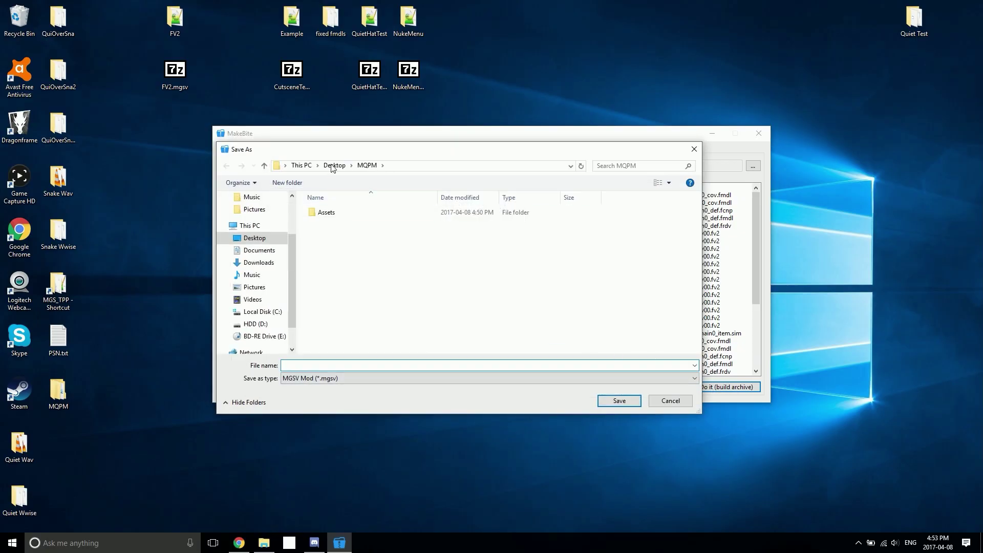
{"action": "left_click", "coordinate": [334, 166]}
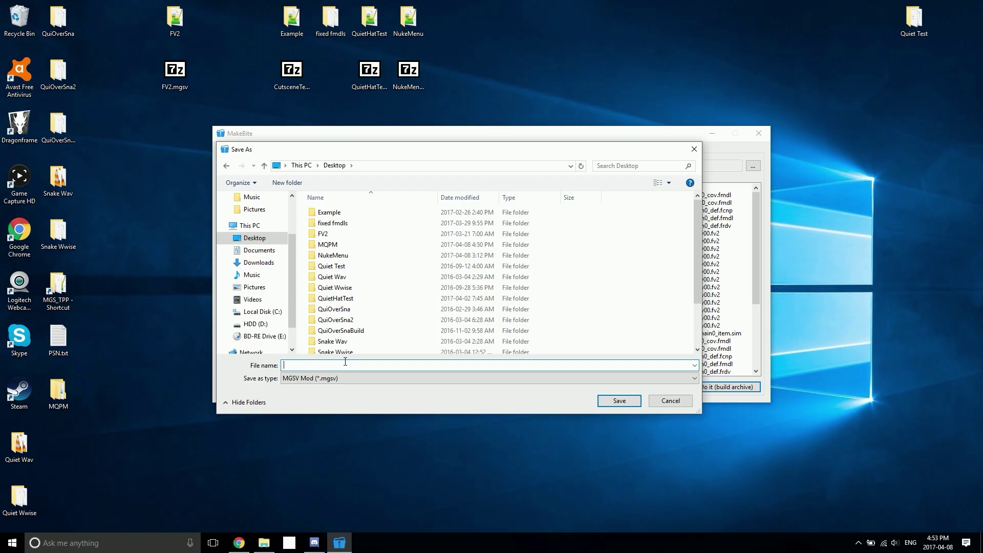
{"action": "type", "text": "MQPM.mgsv"}
{"action": "key", "text": "Return"}
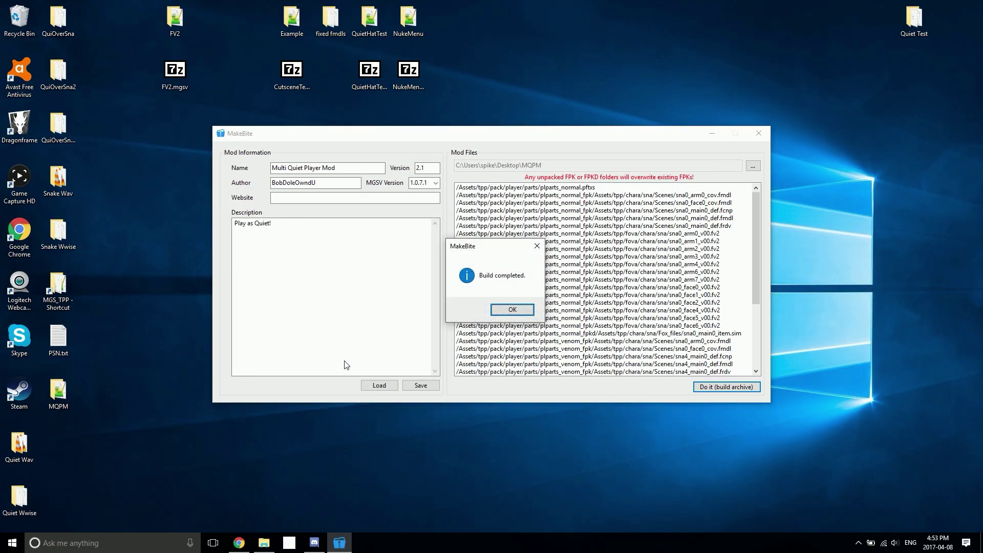
{"action": "left_click", "coordinate": [510, 310]}
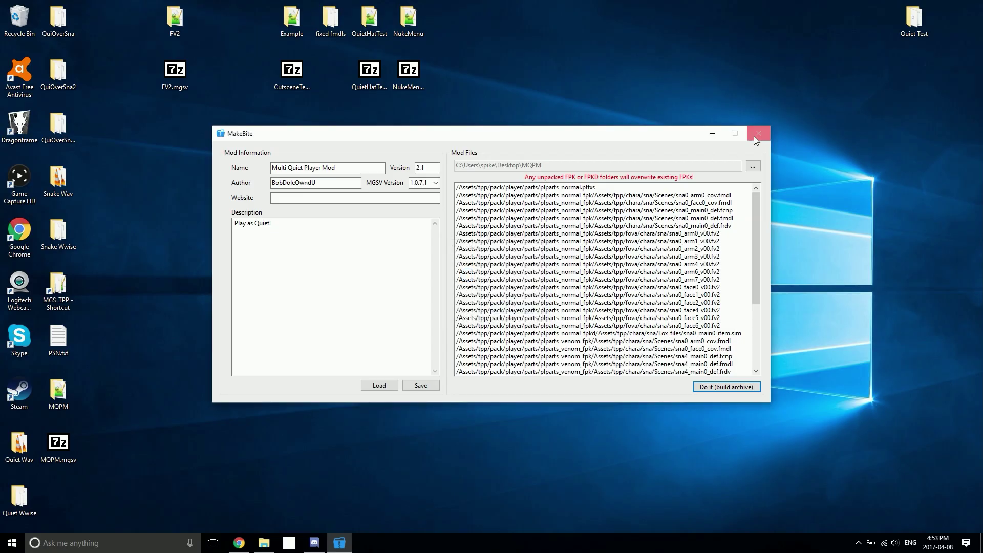
{"action": "left_click", "coordinate": [759, 133]}
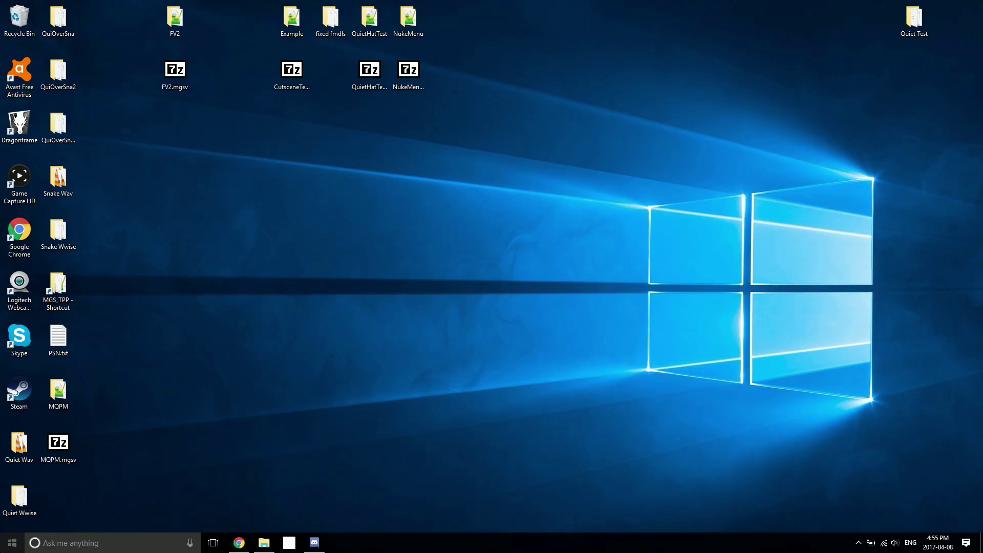
Switch to SnakeBite and open its manager for installed mods
{"action": "left_click", "coordinate": [12, 542]}
{"action": "left_click", "coordinate": [36, 297]}
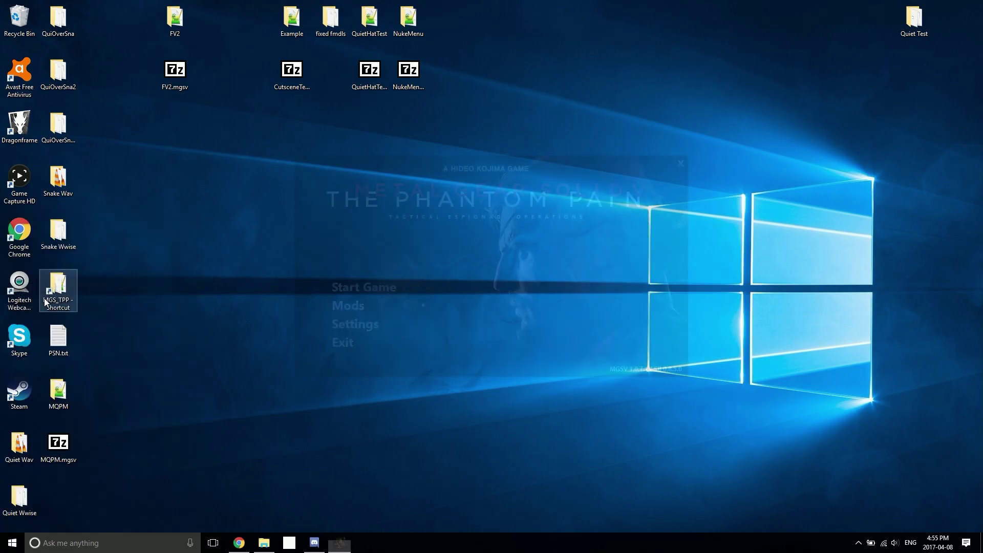
{"action": "left_click", "coordinate": [336, 307]}
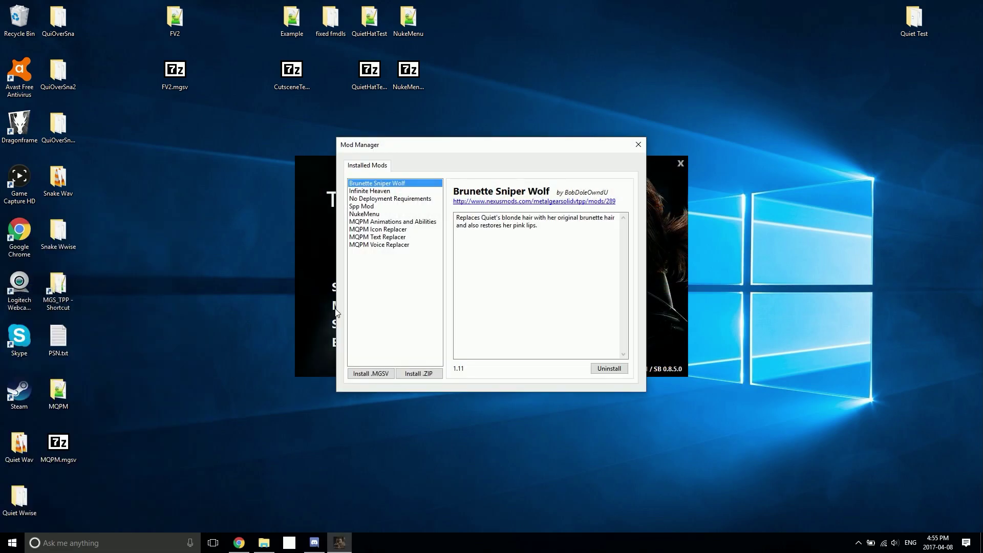
Install the mod archive MQPM.mgsv from the Desktop
{"action": "left_click", "coordinate": [365, 372]}
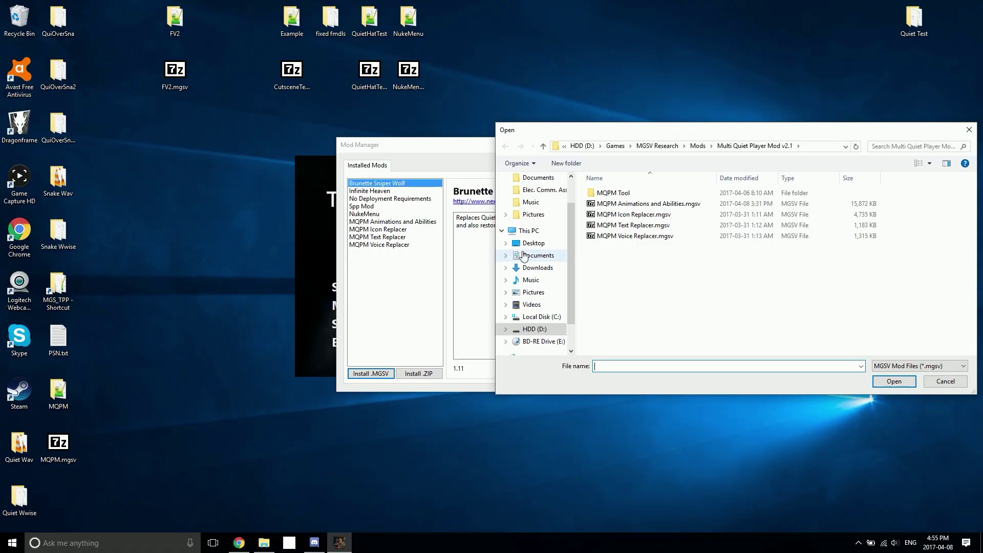
{"action": "left_click", "coordinate": [533, 243]}
{"action": "scroll", "coordinate": [609, 333], "scroll_direction": "down", "scroll_amount": 2}
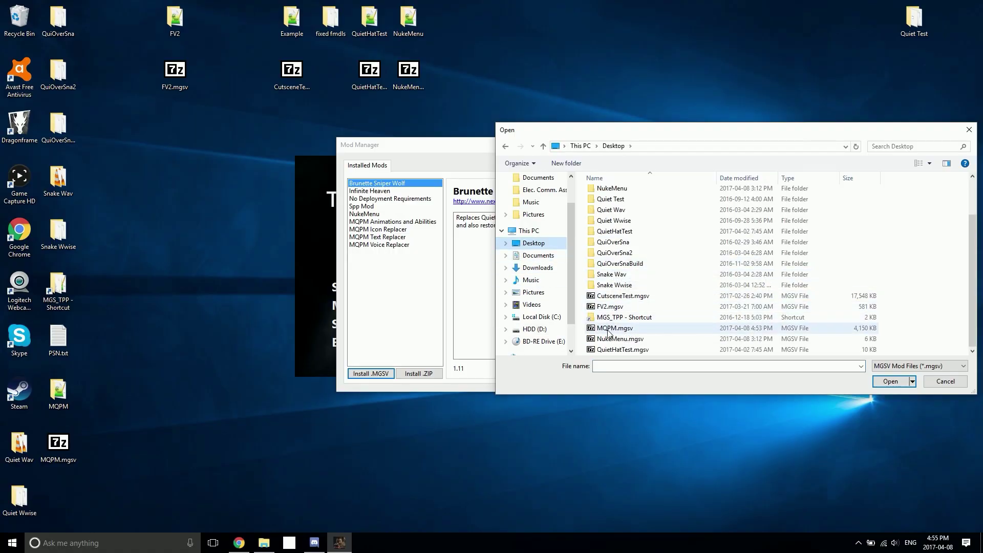
{"action": "double_click", "coordinate": [608, 330]}
{"action": "left_click", "coordinate": [517, 309]}
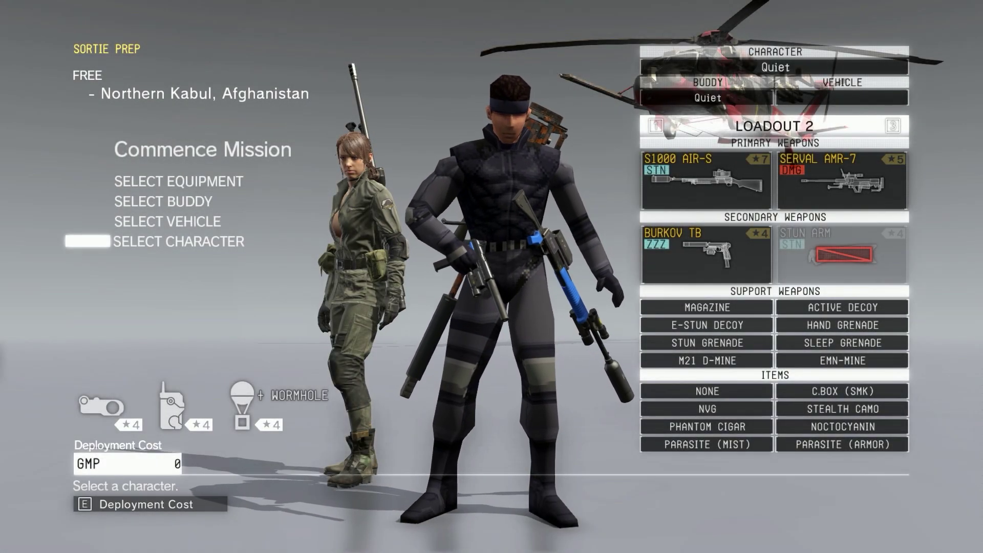
In the game's sortie preparation, choose Quiet as the character and equip the Gray Urban uniform in its Standard variant
{"action": "key", "text": "Return"}
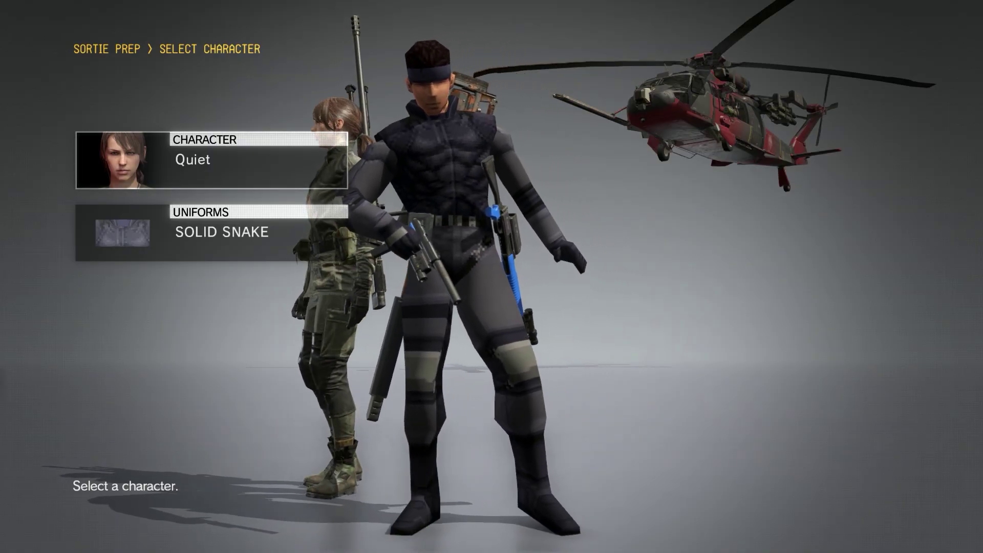
{"action": "key", "text": "Return"}
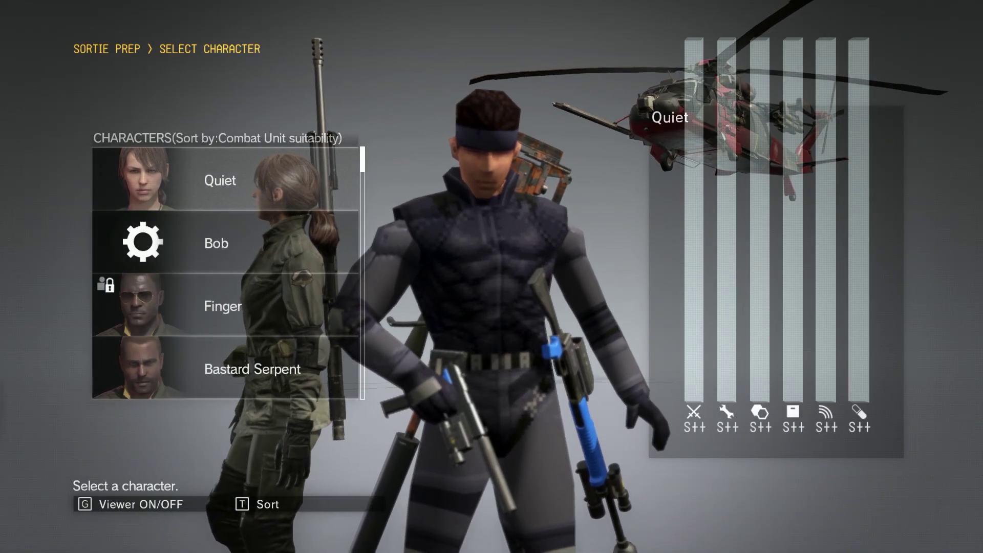
{"action": "key", "text": "Return"}
{"action": "key", "text": "Down"}
{"action": "key", "text": "Return"}
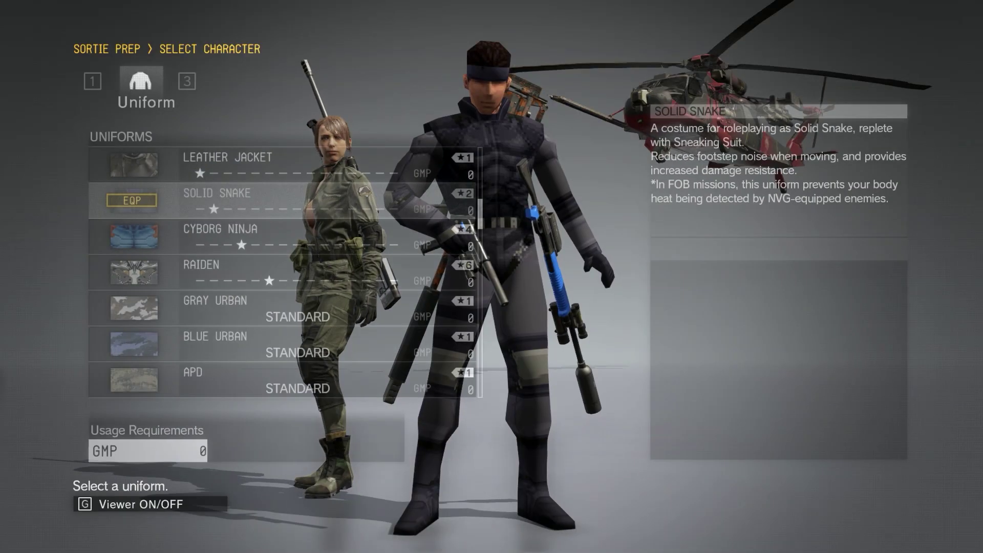
{"action": "key", "text": "Down"}
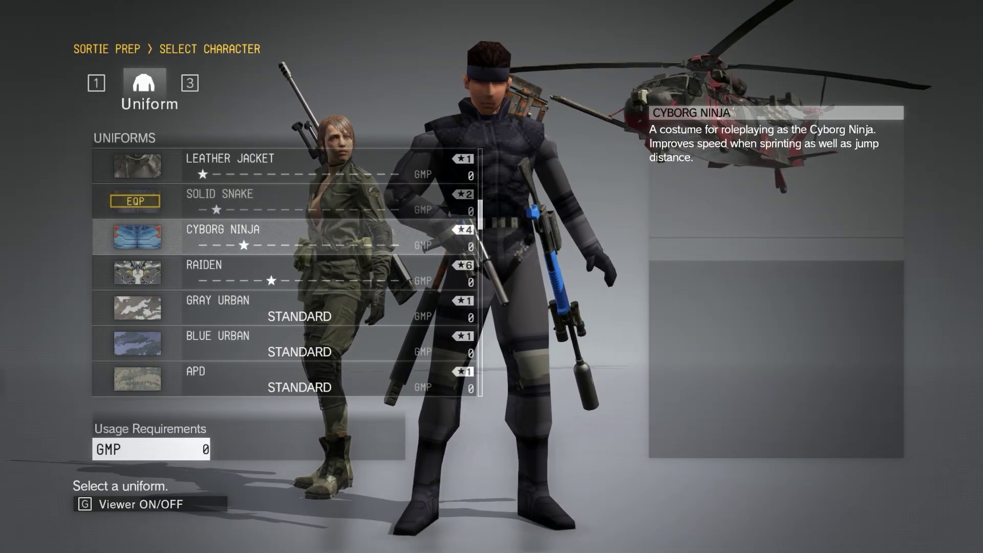
{"action": "key", "text": "Down"}
{"action": "key", "text": "Down"}
{"action": "key", "text": "Return"}
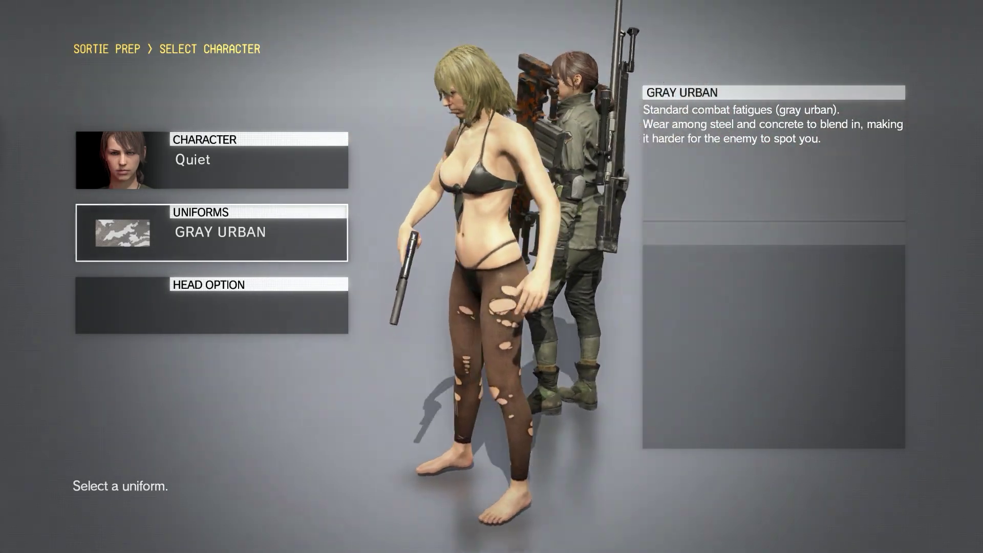
Change the character's uniform to the Sneaking Suit
{"action": "key", "text": "Return"}
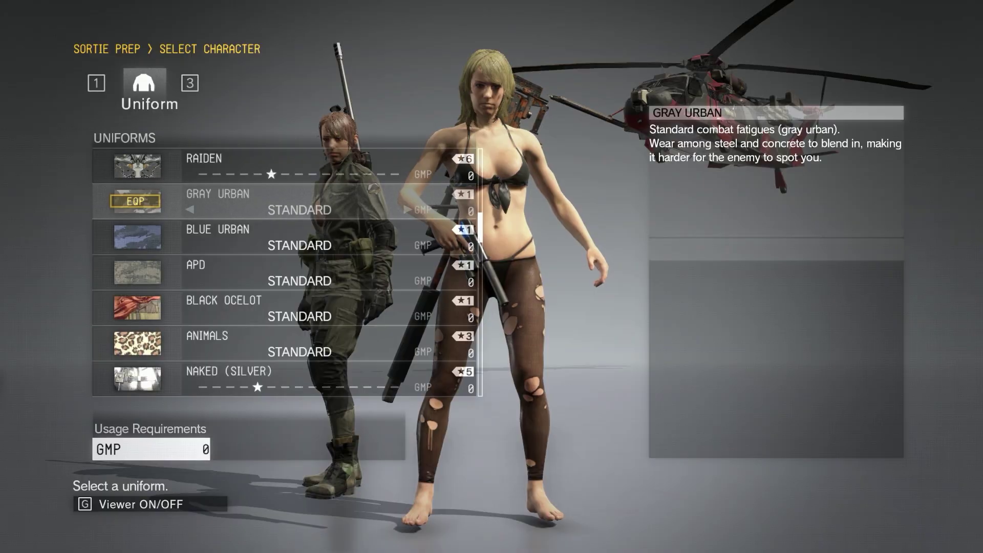
{"action": "key", "text": "Up"}
{"action": "key", "text": "Up"}
{"action": "key", "text": "Up"}
{"action": "key", "text": "Up"}
{"action": "key", "text": "Up"}
{"action": "key", "text": "Up"}
{"action": "key", "text": "Up"}
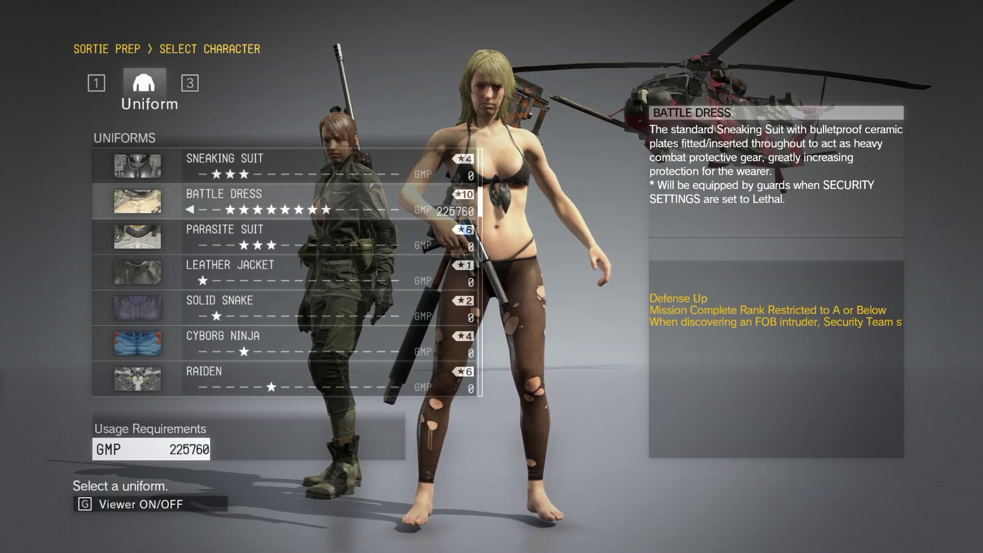
{"action": "key", "text": "Return"}
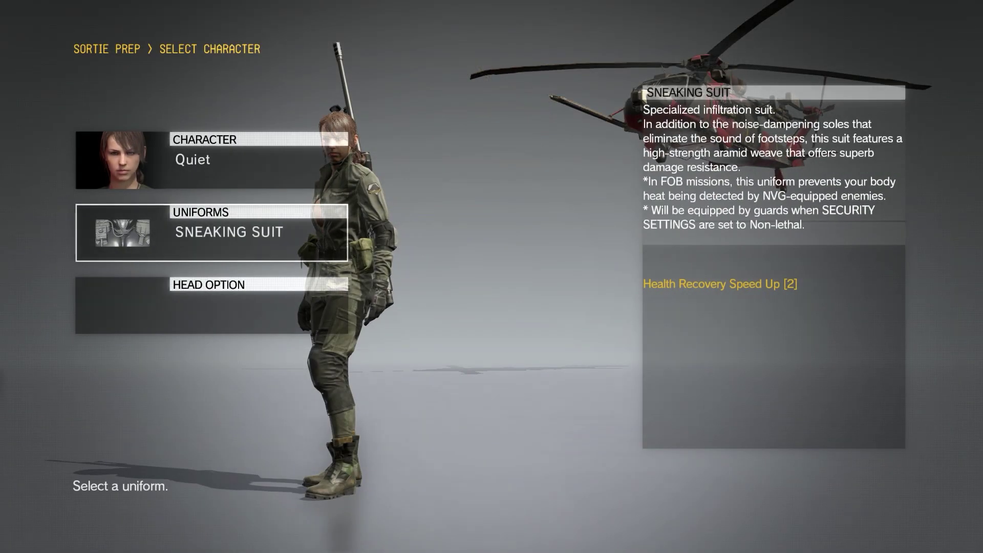